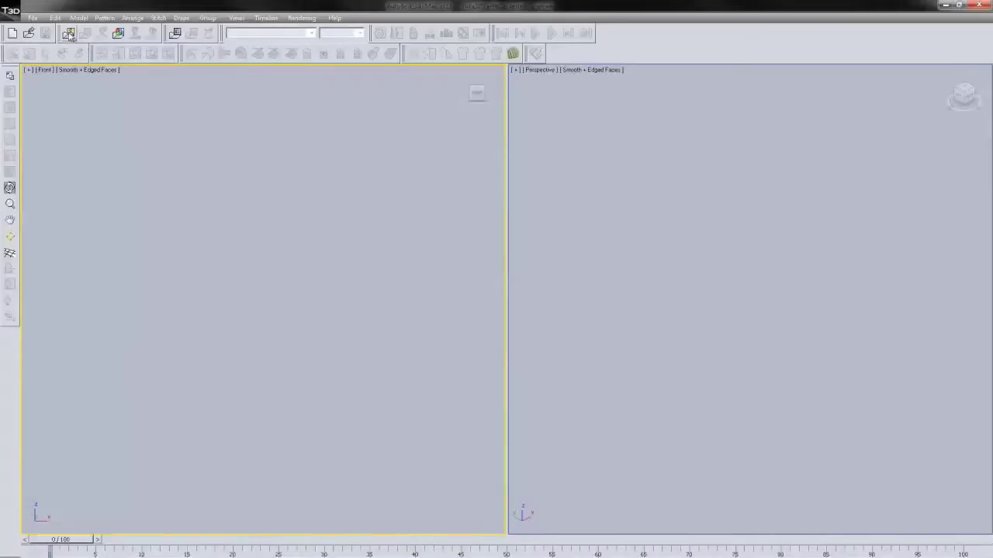
# Open the Mike_Morph.max avatar and generate its standard body measurements.
pyautogui.click(68, 34)
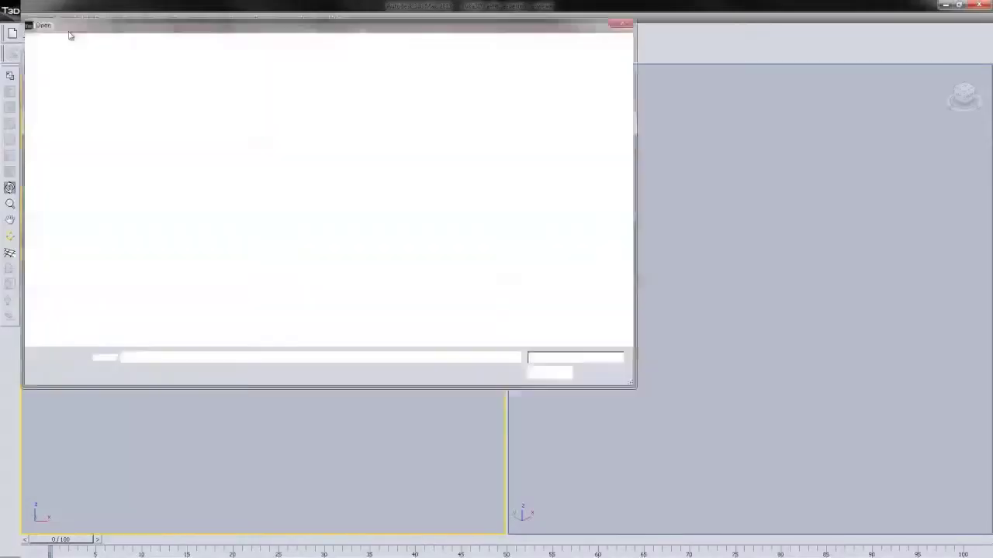
pyautogui.click(144, 113)
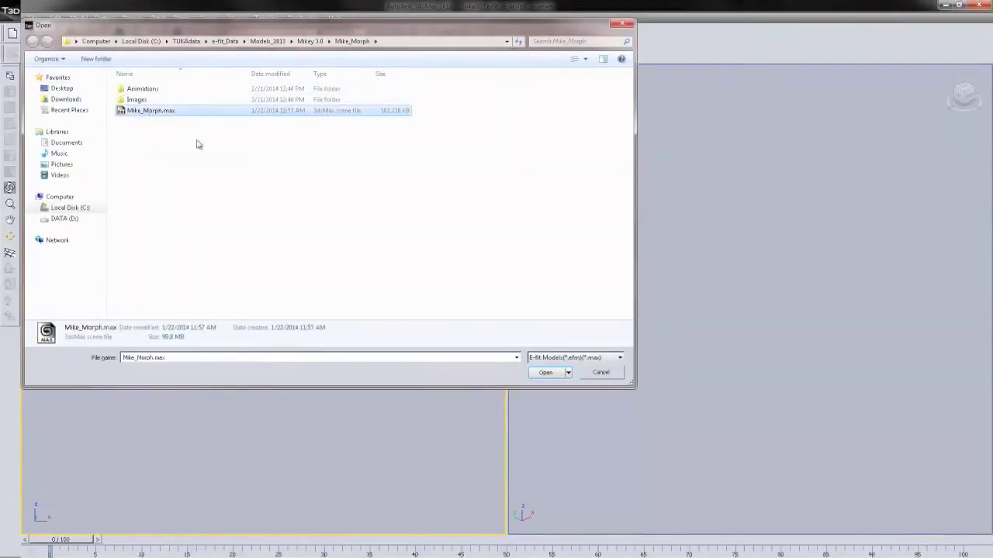
pyautogui.click(541, 374)
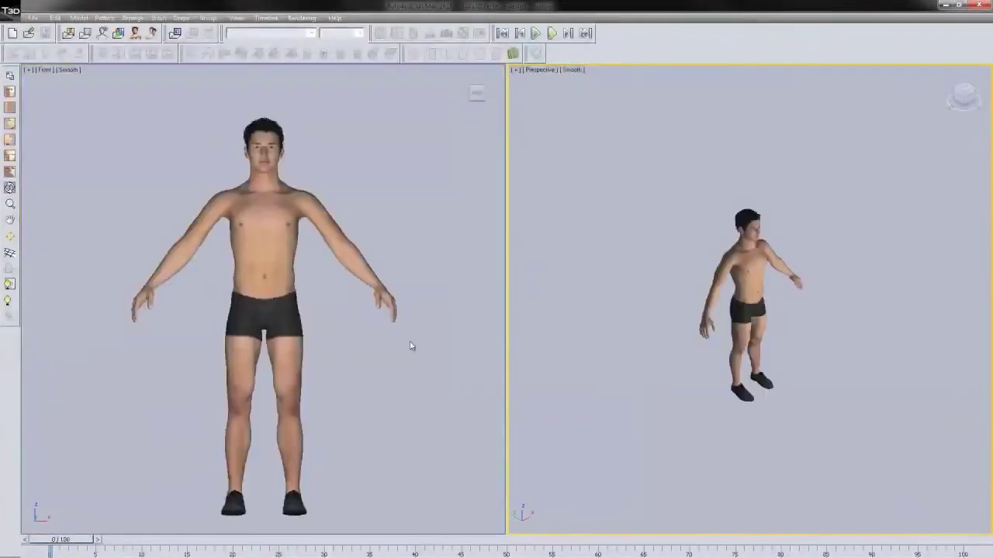
pyautogui.click(134, 39)
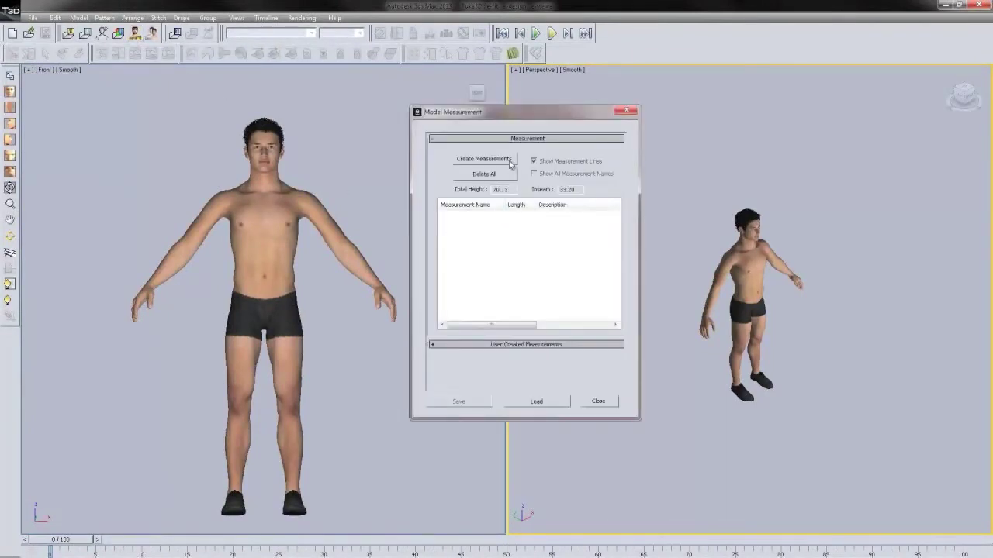
pyautogui.click(509, 159)
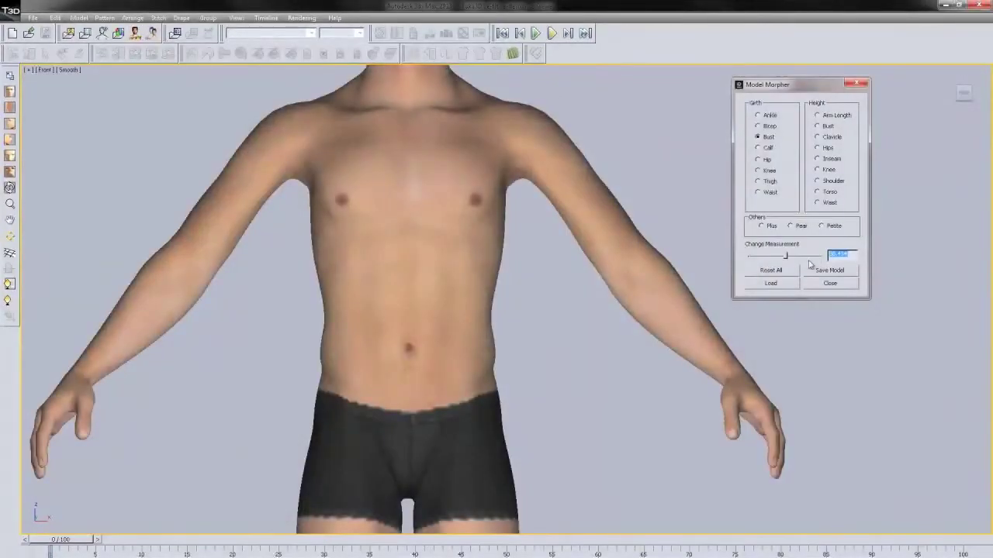
# Set the bust girth to 39 and the waist girth to 3.
pyautogui.write('39')
pyautogui.click(764, 194)
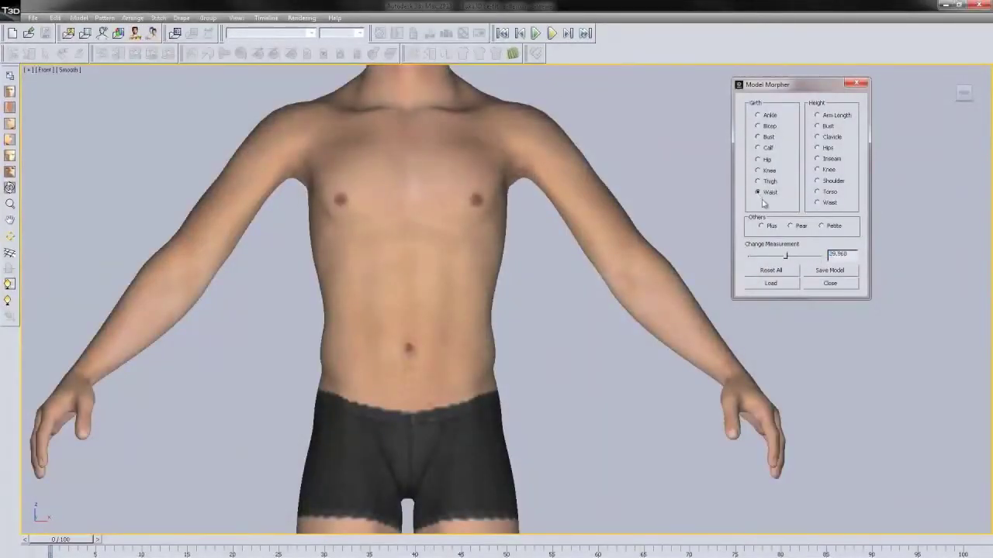
pyautogui.doubleClick(851, 256)
pyautogui.write('31.0')
# Widen the hip girth slightly with the slider, then select the thigh girth.
pyautogui.moveTo(421, 338); pyautogui.dragTo(390, 146, button='middle')
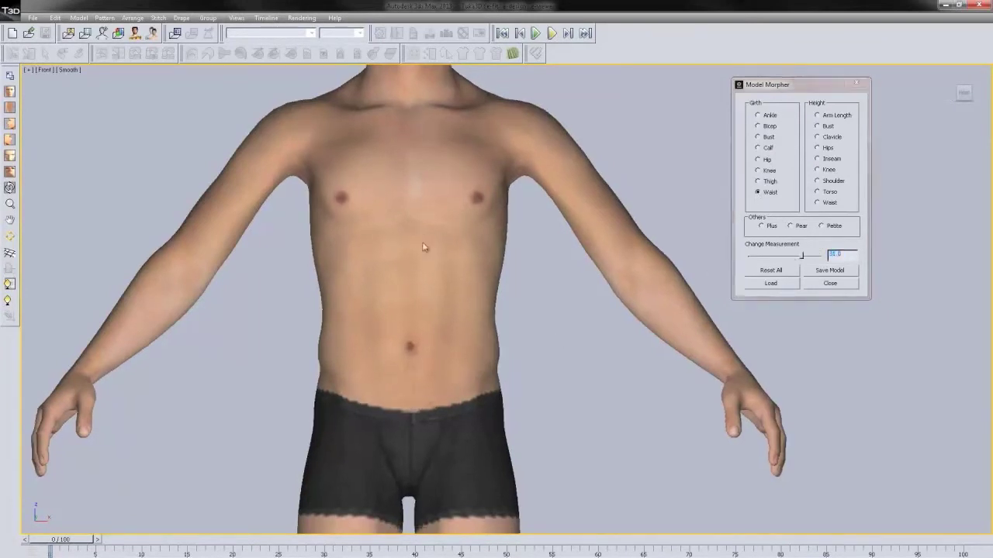
pyautogui.click(765, 161)
pyautogui.doubleClick(843, 254)
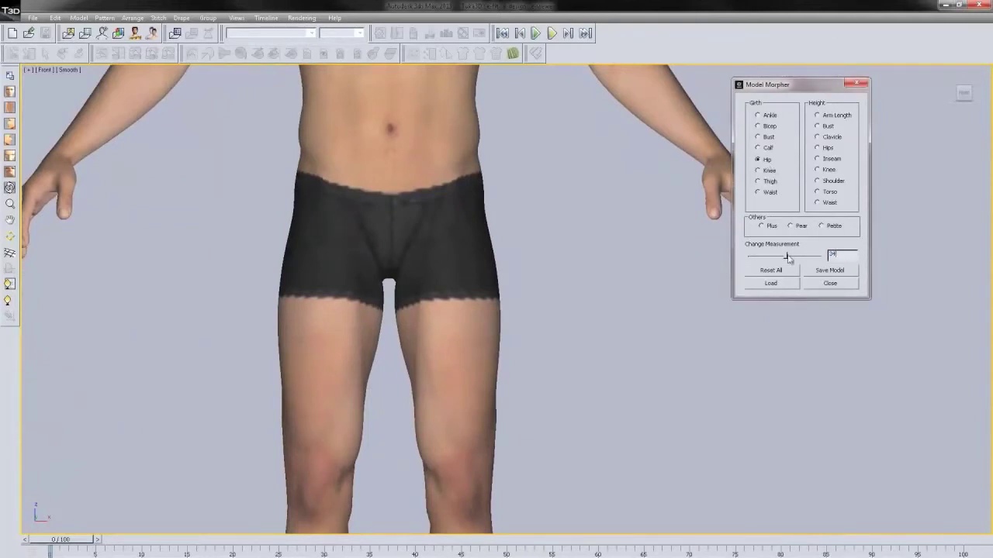
pyautogui.moveTo(787, 258); pyautogui.dragTo(795, 256)
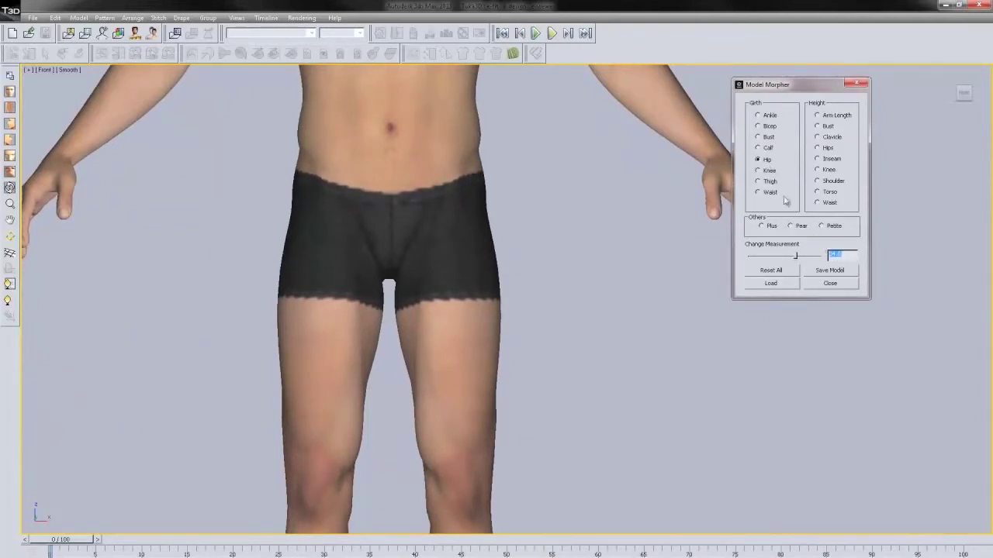
pyautogui.click(765, 180)
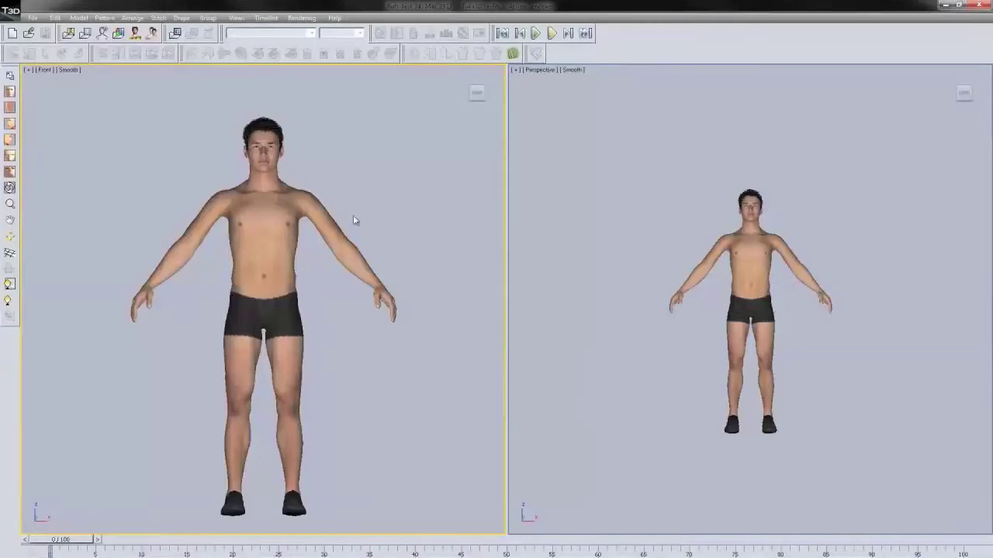
# Zoom to the Undefined_2 sleeve piece and redraw its right side edge as a straight line.
pyautogui.click(274, 244)
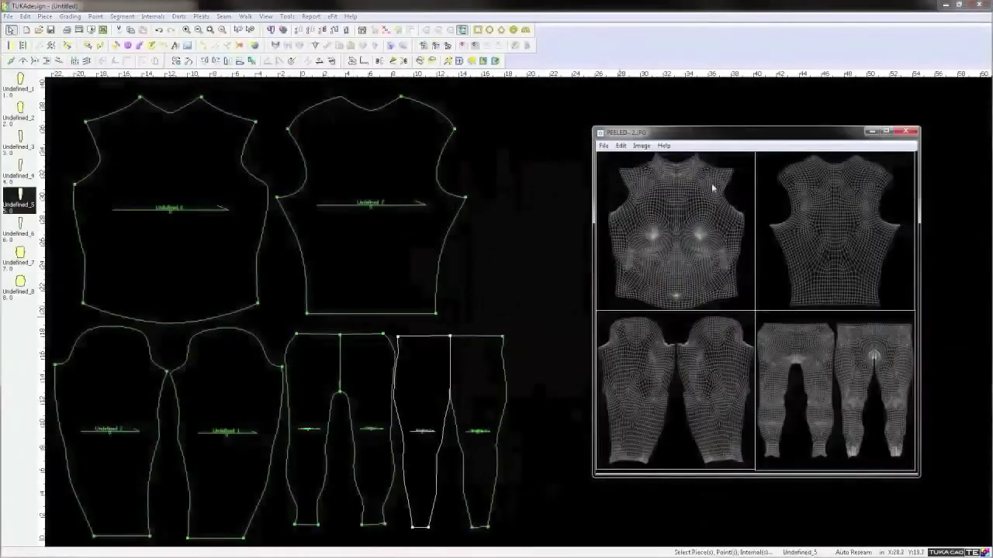
pyautogui.click(522, 279)
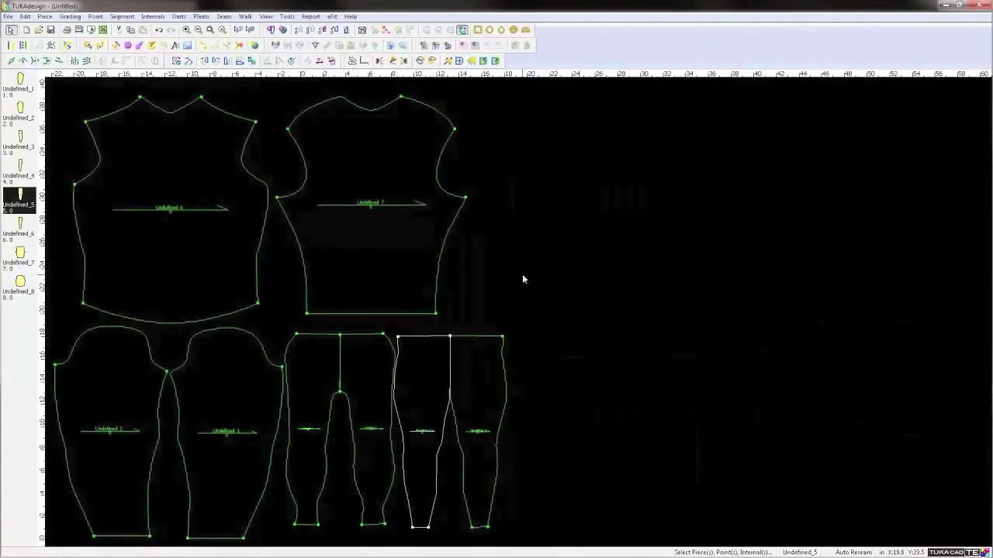
pyautogui.doubleClick(104, 383)
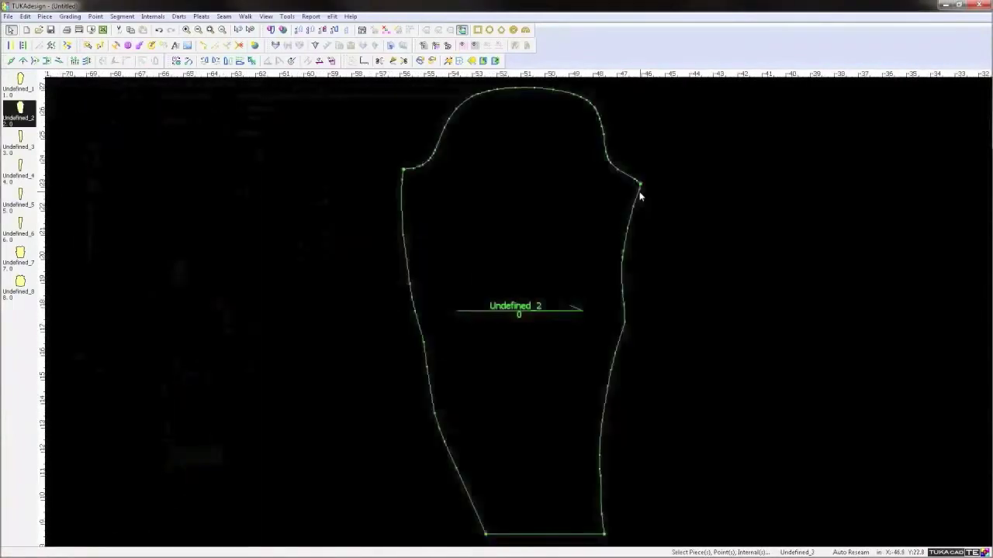
pyautogui.moveTo(640, 190); pyautogui.dragTo(604, 521)
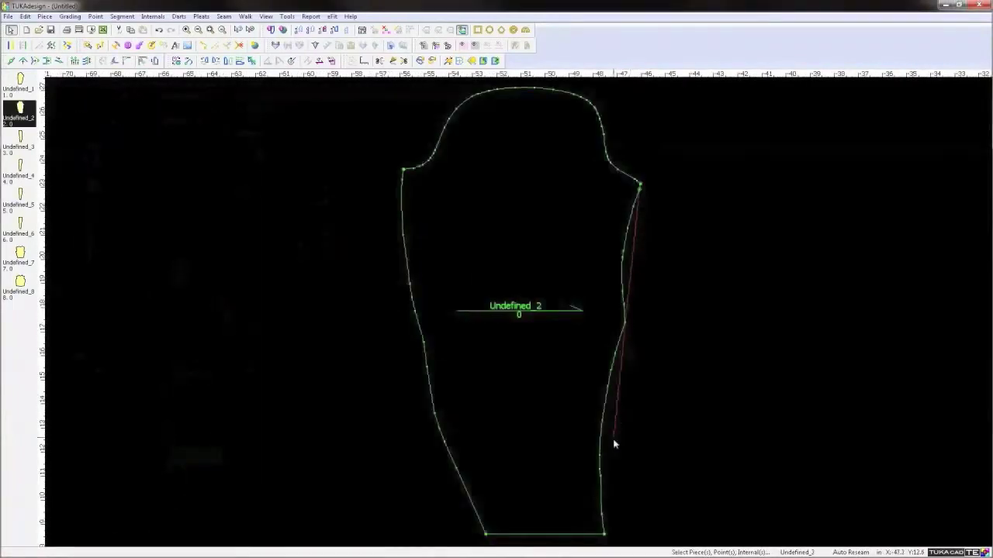
pyautogui.click(603, 519)
pyautogui.rightClick(606, 504)
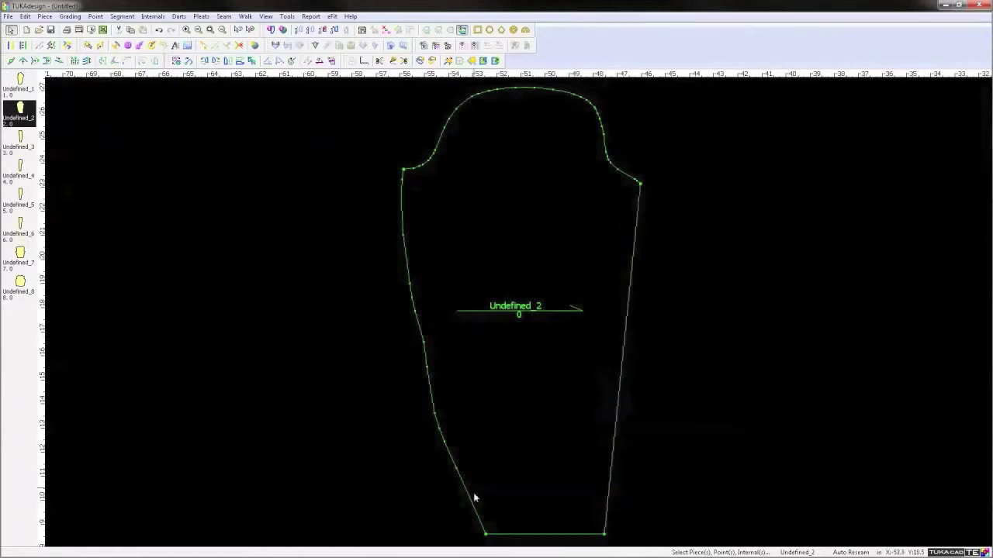
# Redraw the sleeve's left side edge as a straight line to the armhole corner.
pyautogui.click(457, 468)
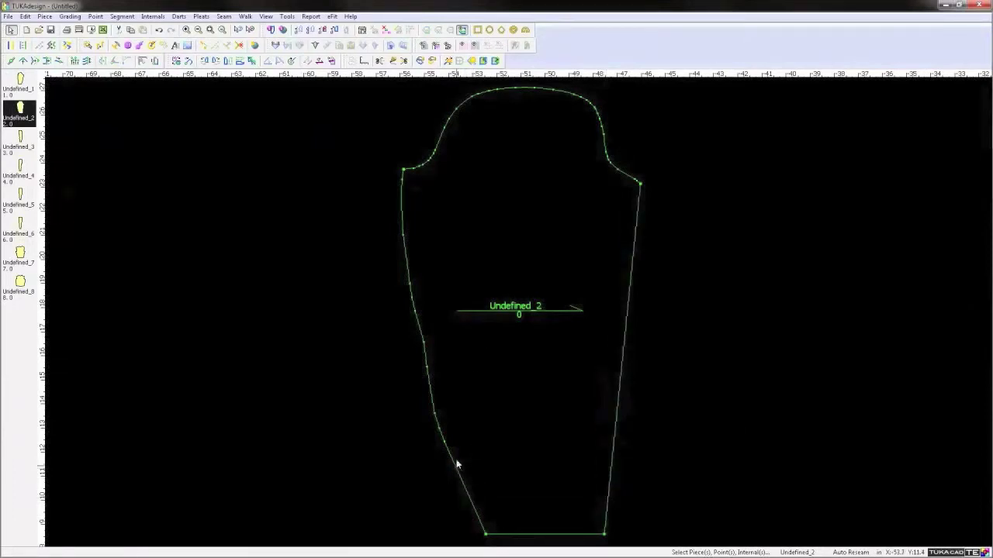
pyautogui.click(403, 181)
pyautogui.rightClick(405, 184)
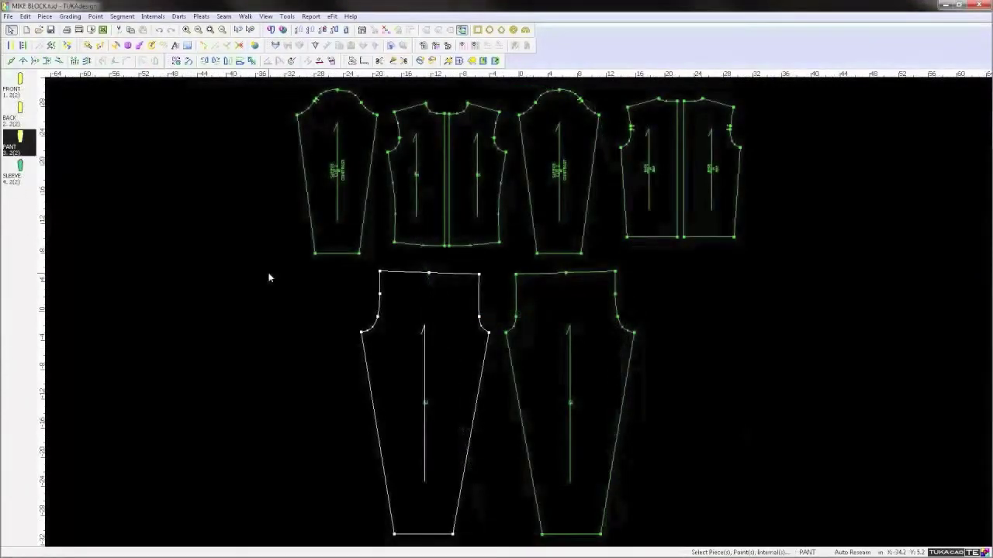
# Send the MIKE BLOCK pattern to TUKA3D with eFit > Update.
pyautogui.click(332, 16)
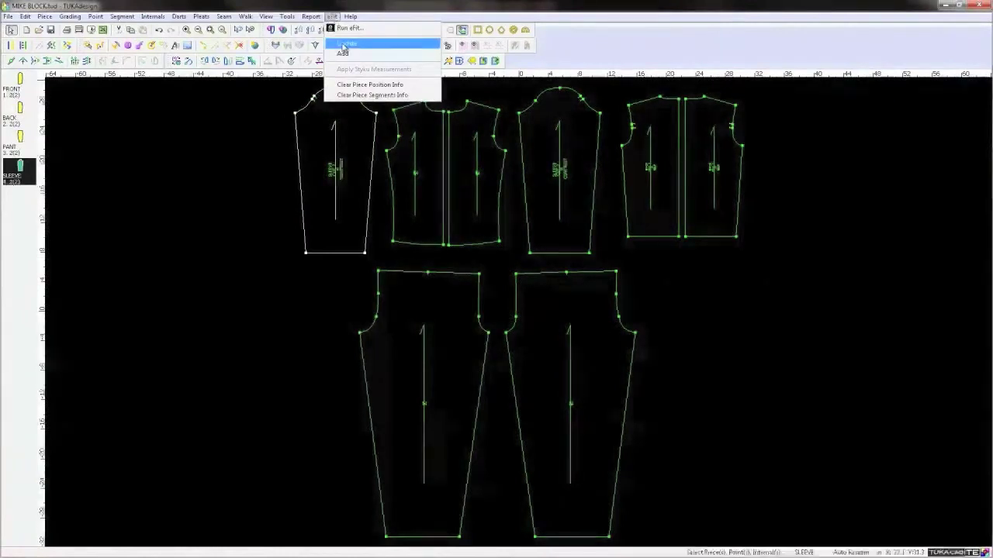
pyautogui.click(344, 44)
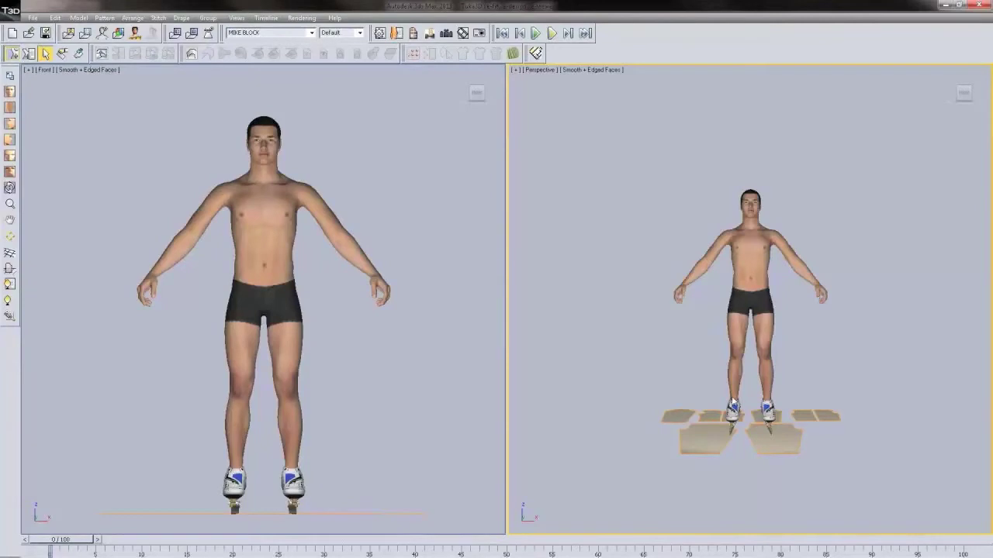
# Return to the front view and place the sleeve panel on the avatar's arm.
pyautogui.click(447, 245)
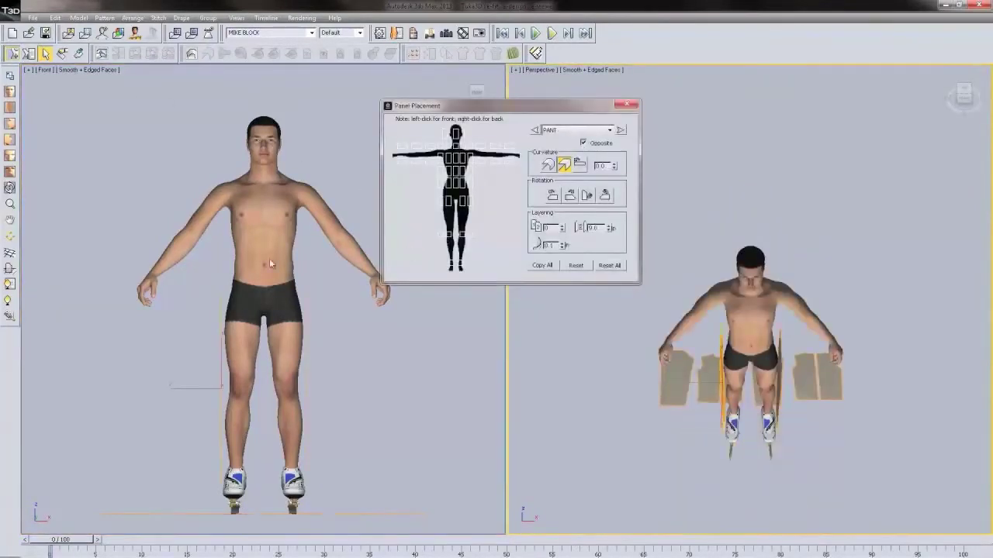
pyautogui.click(10, 123)
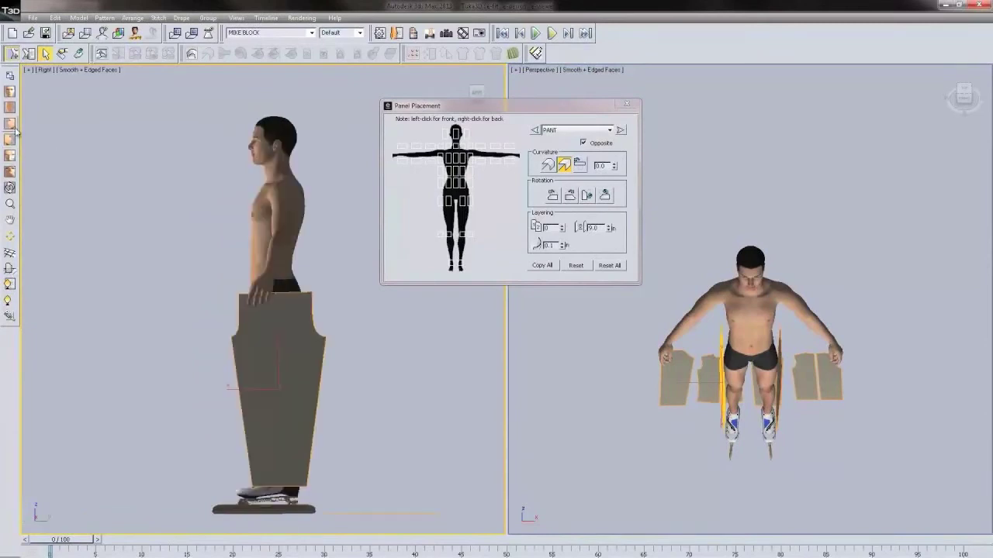
pyautogui.press('f')
pyautogui.click(675, 380)
pyautogui.click(425, 153)
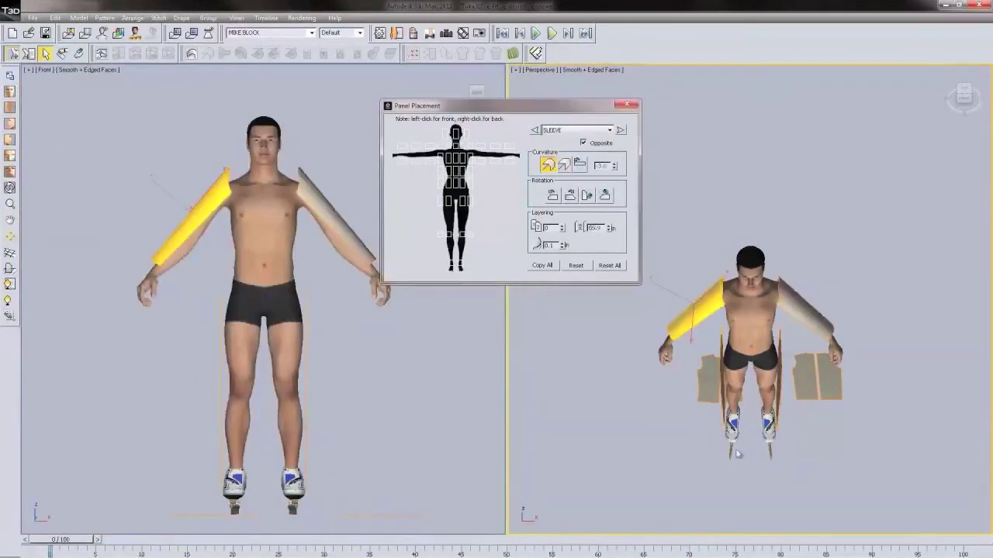
# Place the back and front panels around the torso, flipping the front panel and moving one to the back.
pyautogui.click(831, 384)
pyautogui.click(462, 165)
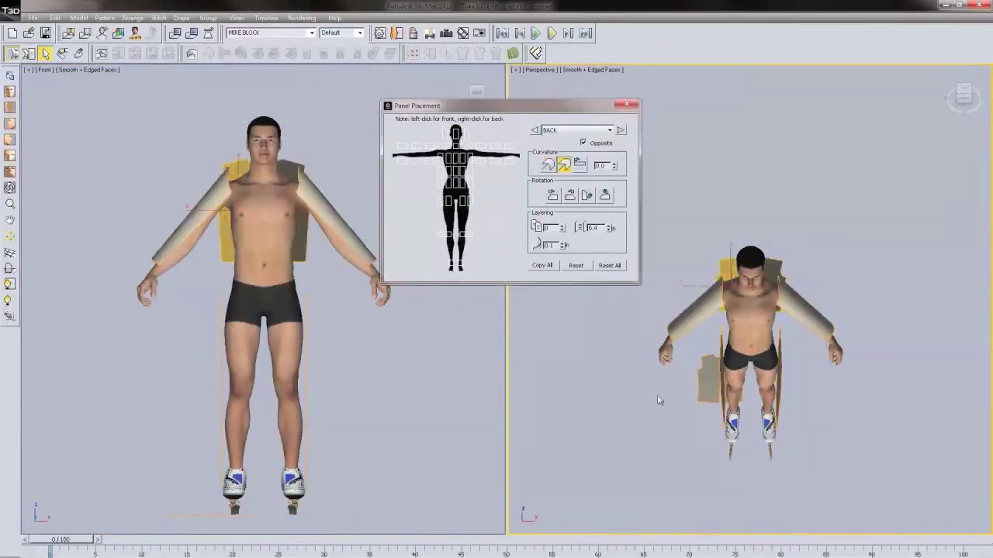
pyautogui.click(710, 380)
pyautogui.click(460, 168)
pyautogui.click(462, 166)
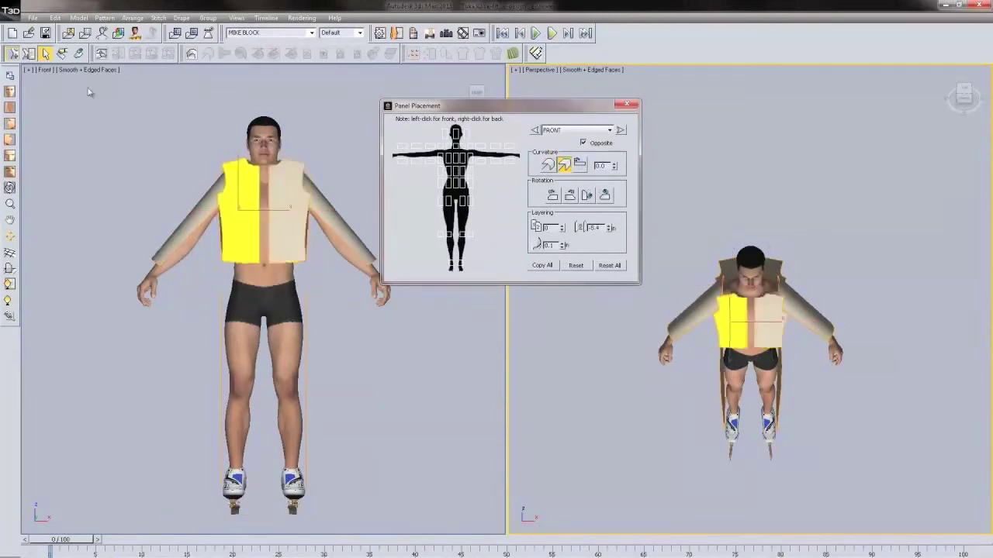
pyautogui.click(62, 53)
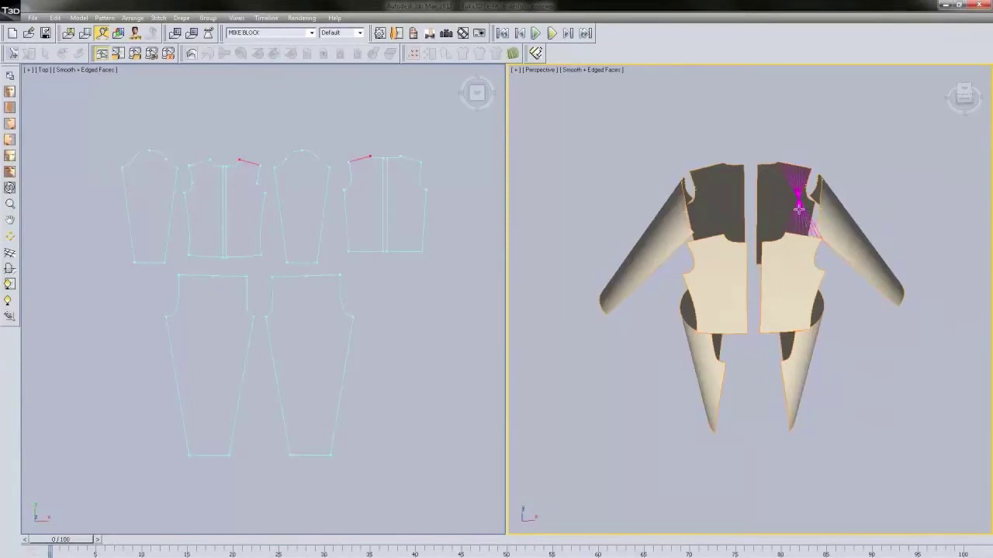
# Stitch the back panel's shoulder edge to the matching lower dark panel edge.
pyautogui.click(788, 199)
pyautogui.keyDown('alt'); pyautogui.moveTo(699, 234); pyautogui.dragTo(721, 222, button='middle'); pyautogui.keyUp('alt')
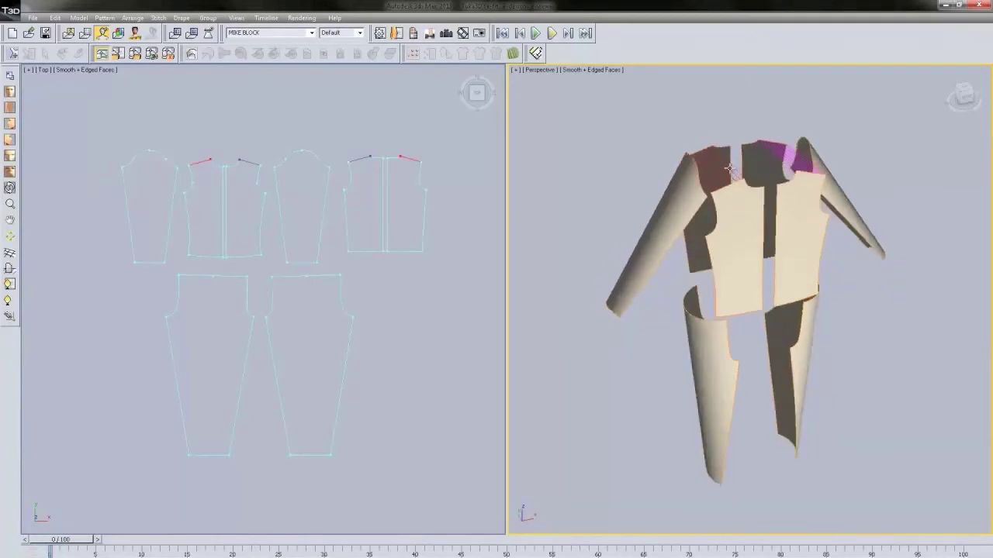
pyautogui.scroll(5, 725, 159)
pyautogui.moveTo(725, 149); pyautogui.dragTo(732, 272, button='middle')
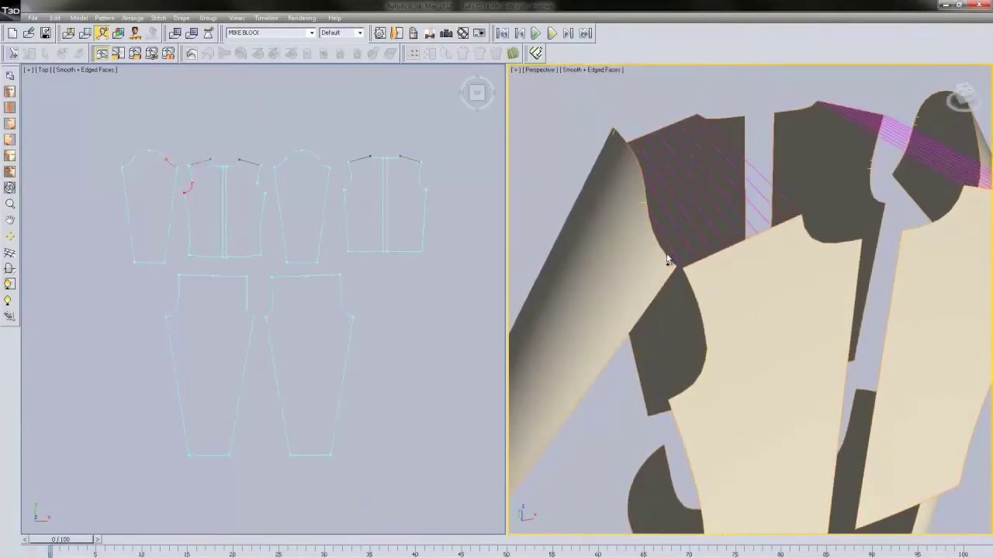
pyautogui.click(667, 260)
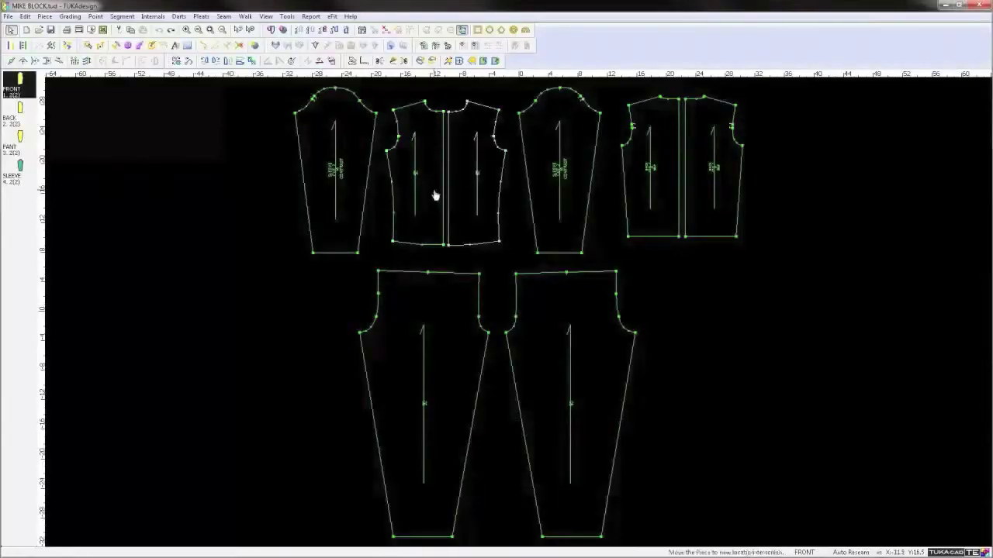
# Set the front bodice's Opposite Piece to None and mirror it into one folded piece.
pyautogui.doubleClick(435, 196)
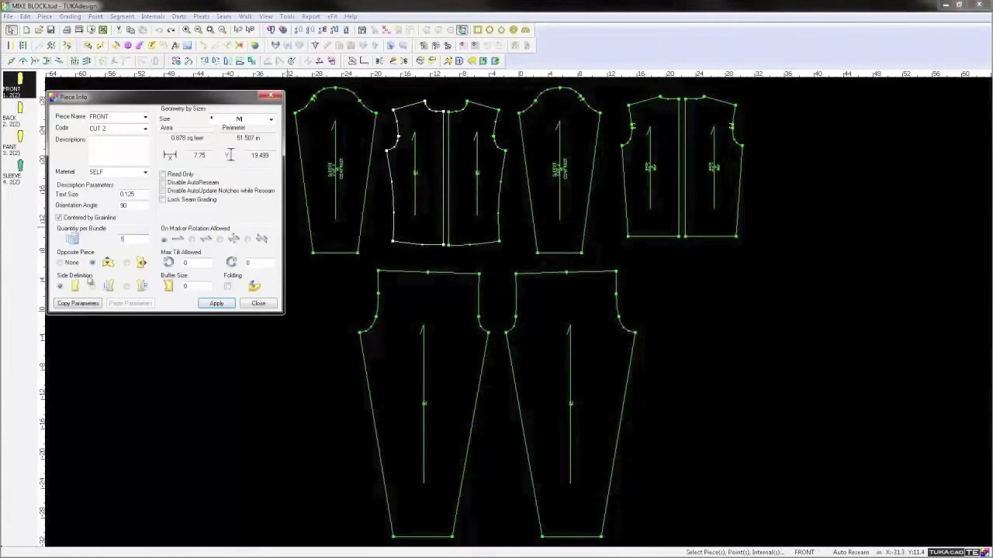
pyautogui.click(61, 262)
pyautogui.click(214, 304)
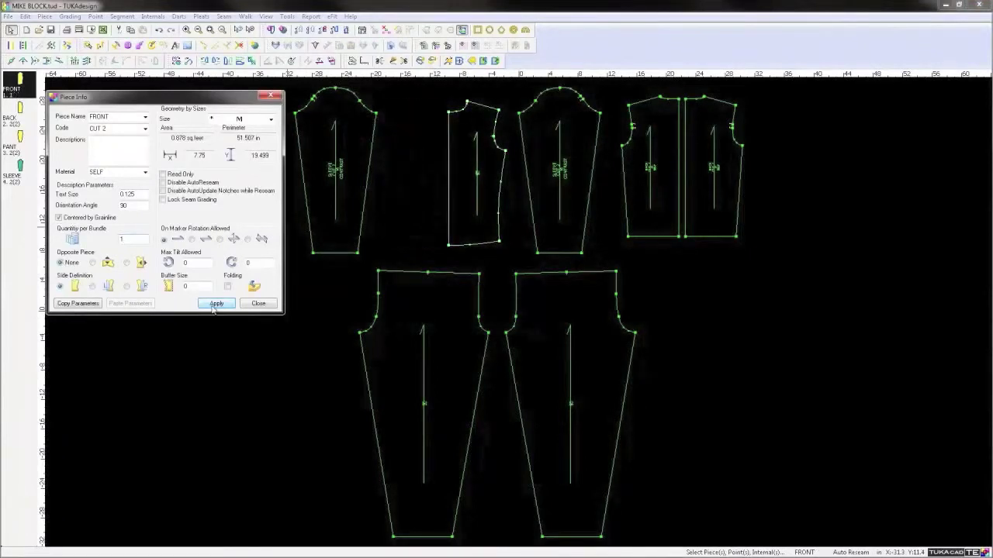
pyautogui.click(260, 303)
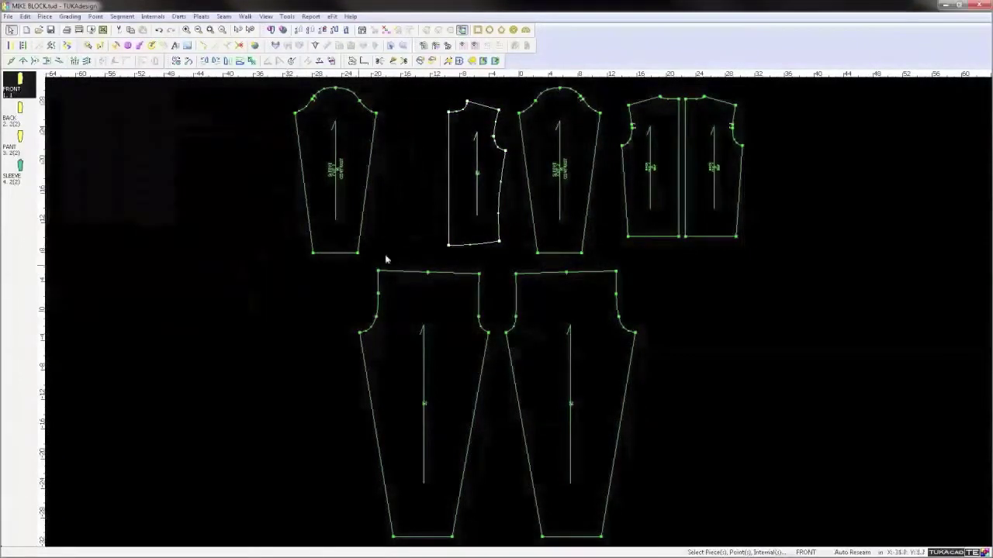
pyautogui.click(448, 128)
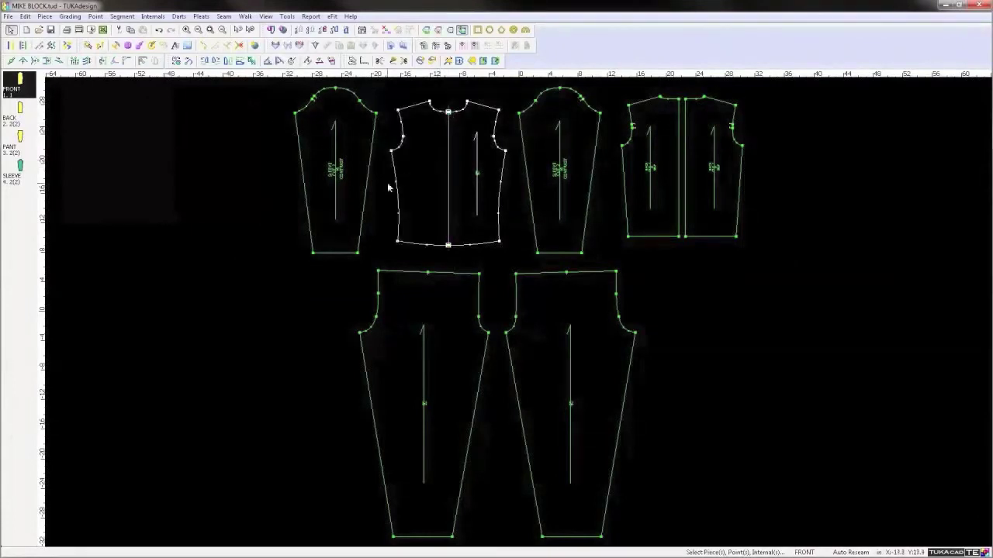
# Cut the sleeve horizontally at 0° into two pieces and accept the seam info.
pyautogui.press('c')
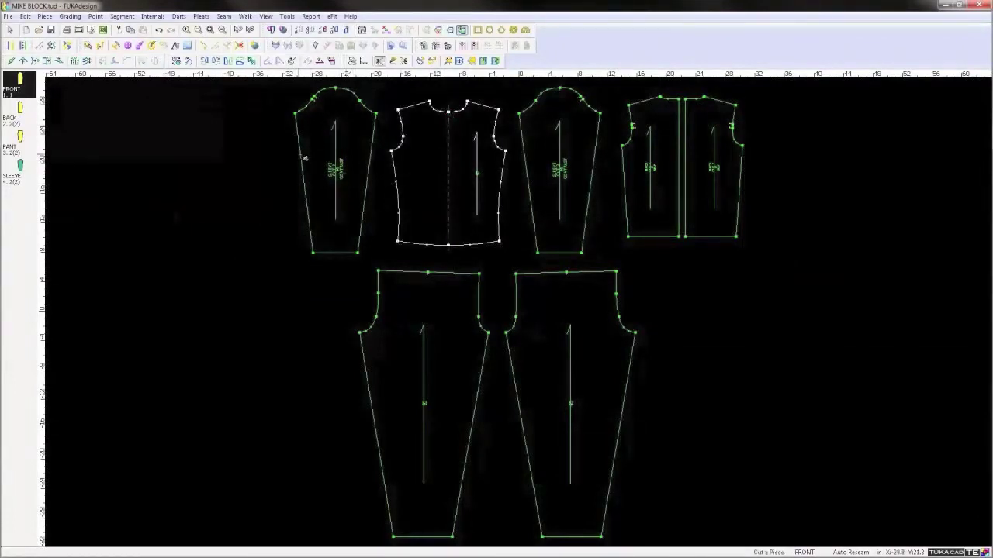
pyautogui.click(301, 157)
pyautogui.click(513, 23)
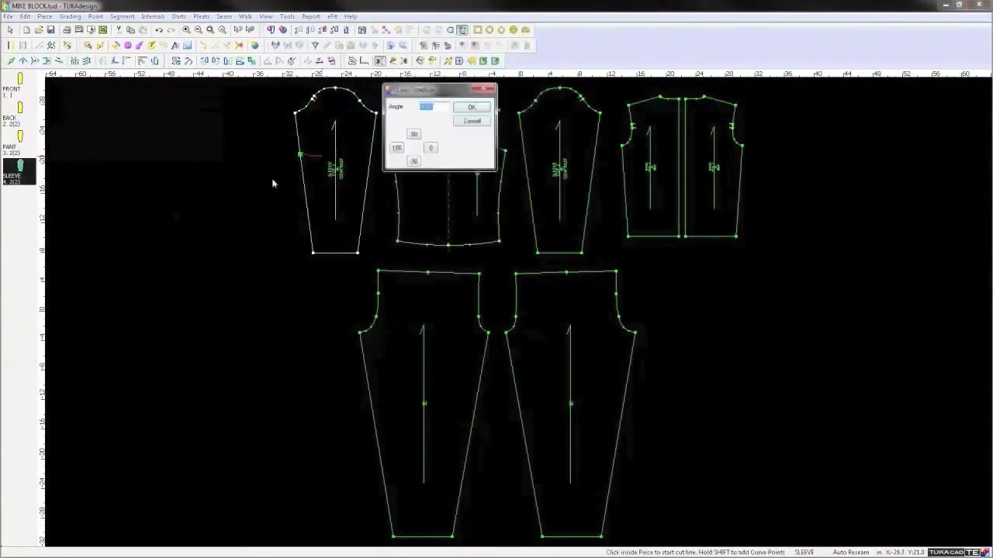
pyautogui.click(430, 148)
pyautogui.click(513, 25)
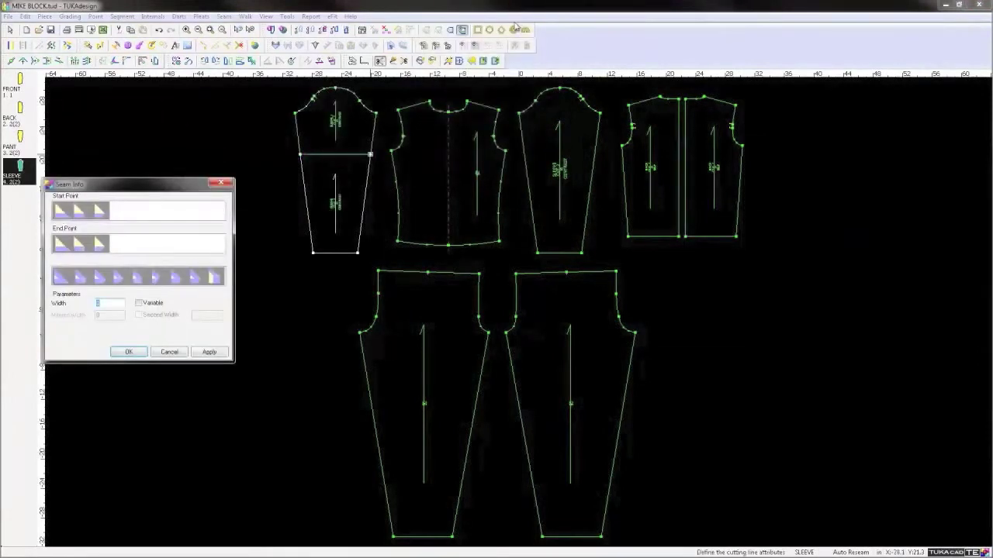
pyautogui.click(128, 352)
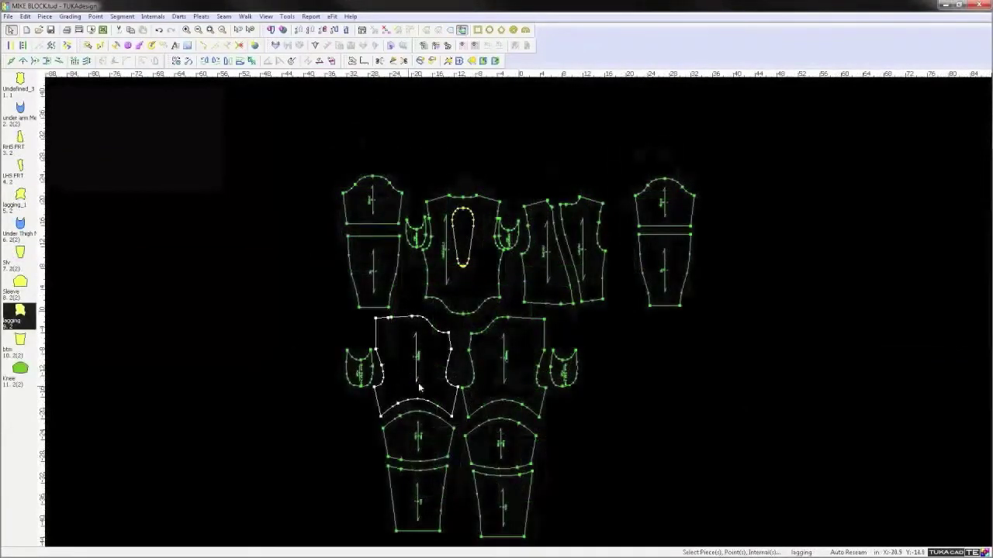
# Push the sixteen-piece speed skating pattern to TUKA3D with eFit > Update.
pyautogui.scroll(3, 515, 312)
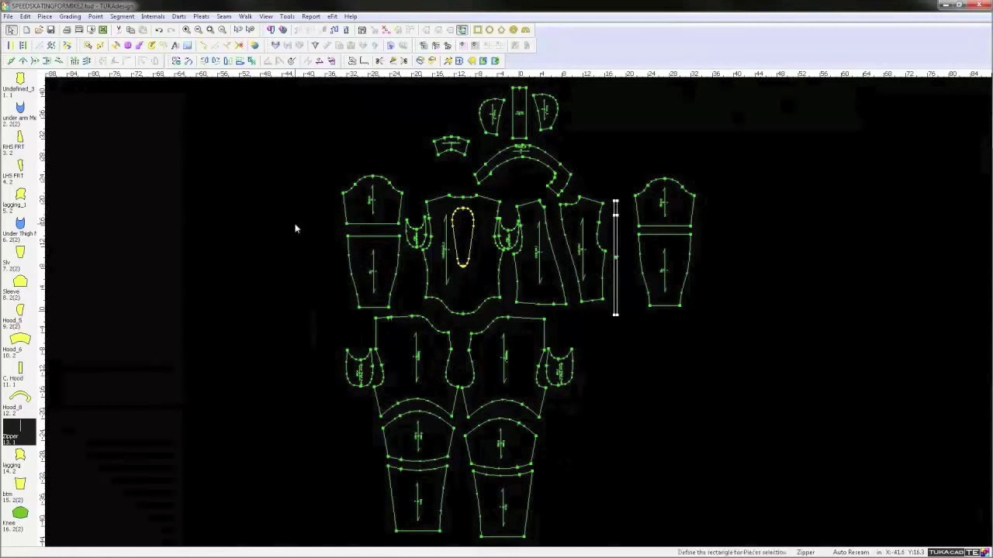
pyautogui.click(332, 17)
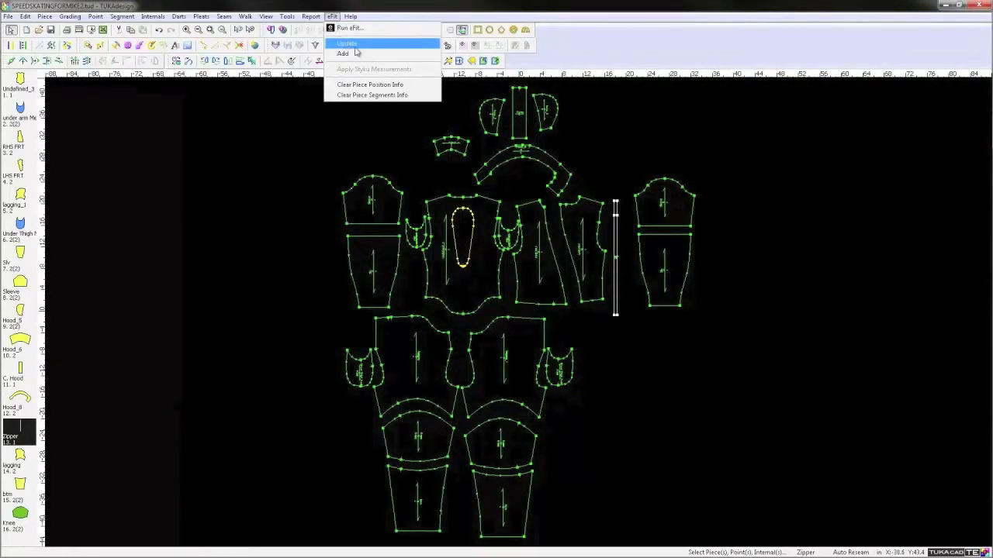
pyautogui.click(356, 52)
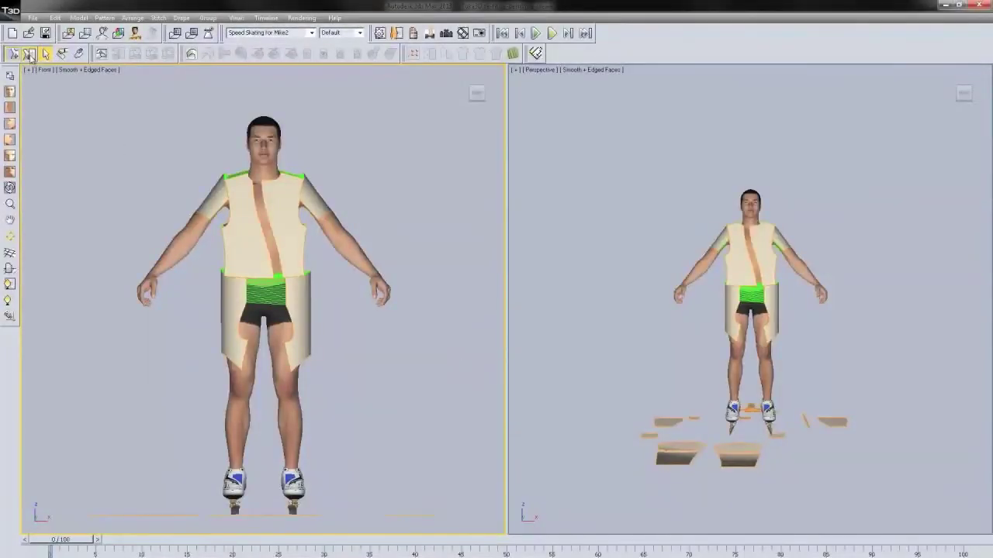
# Place the loose floor pieces around the avatar's legs and curve them to wrap the body in side view.
pyautogui.click(29, 55)
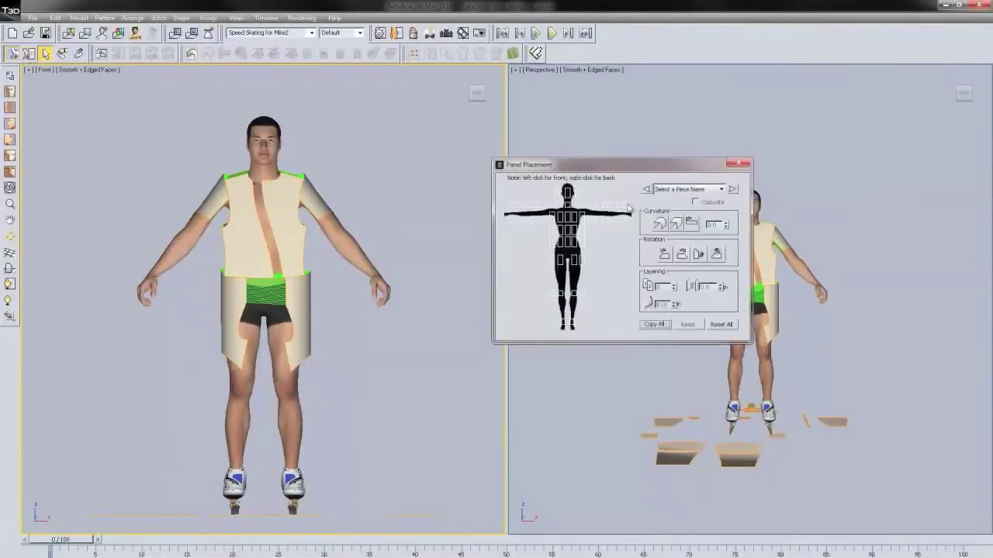
pyautogui.moveTo(589, 162); pyautogui.dragTo(482, 161)
pyautogui.moveTo(767, 484); pyautogui.dragTo(743, 439)
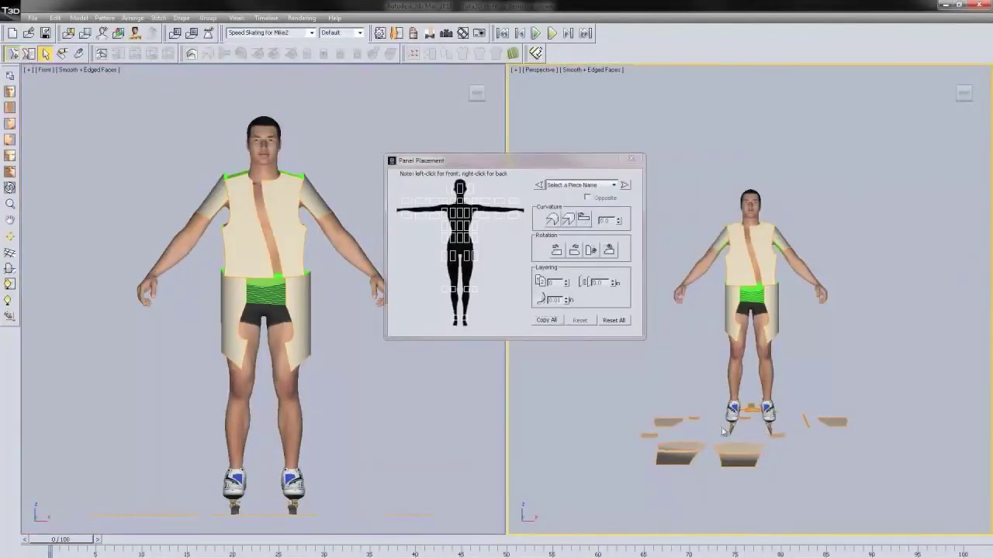
pyautogui.click(476, 294)
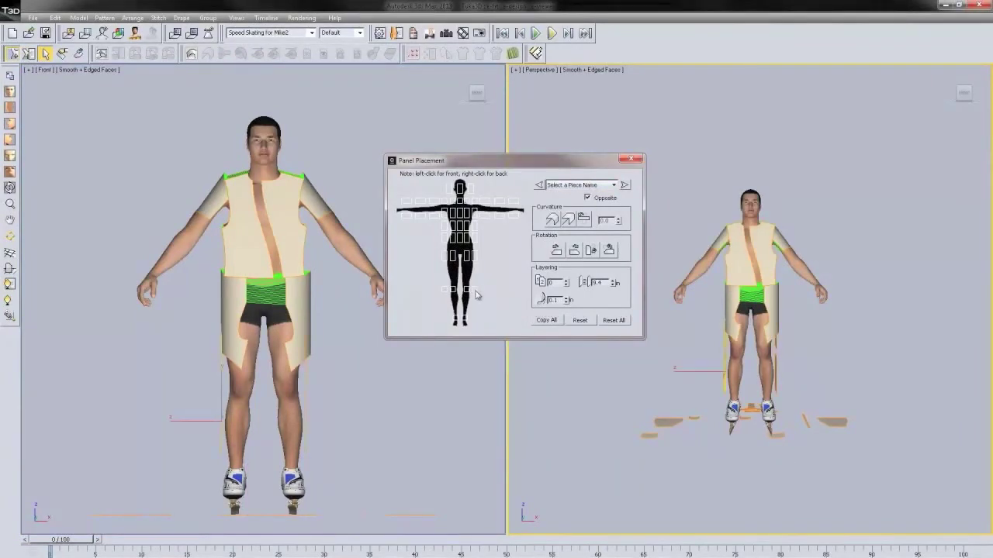
pyautogui.click(314, 378)
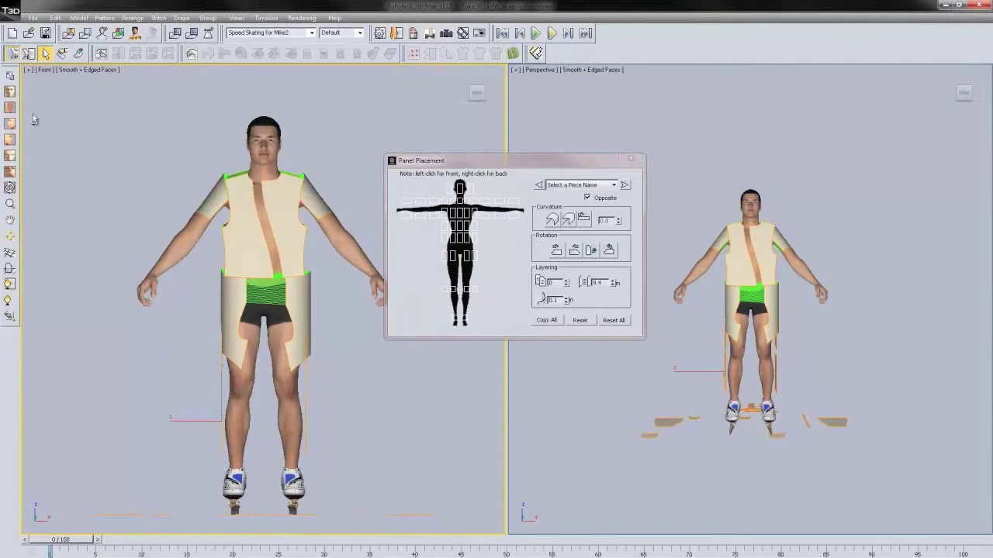
pyautogui.click(12, 138)
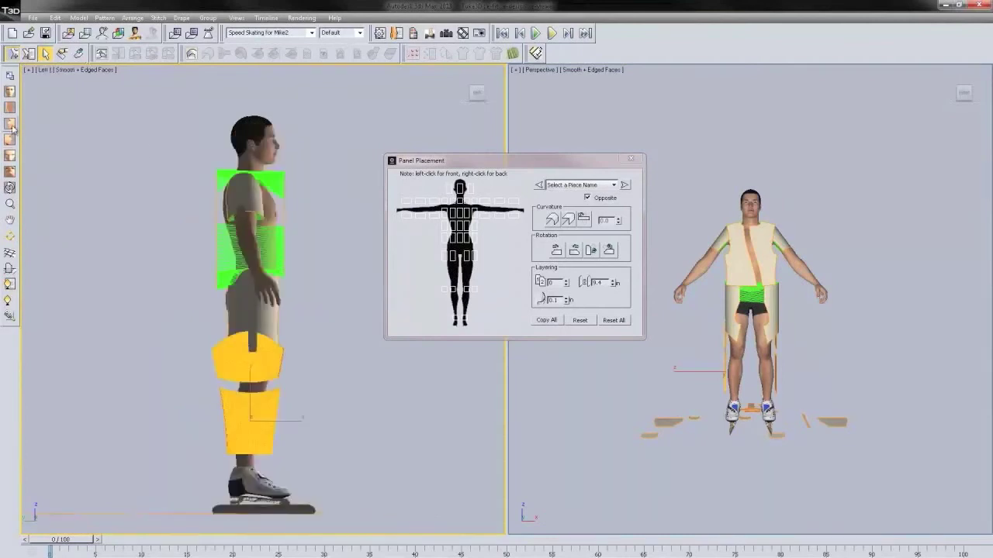
pyautogui.click(557, 223)
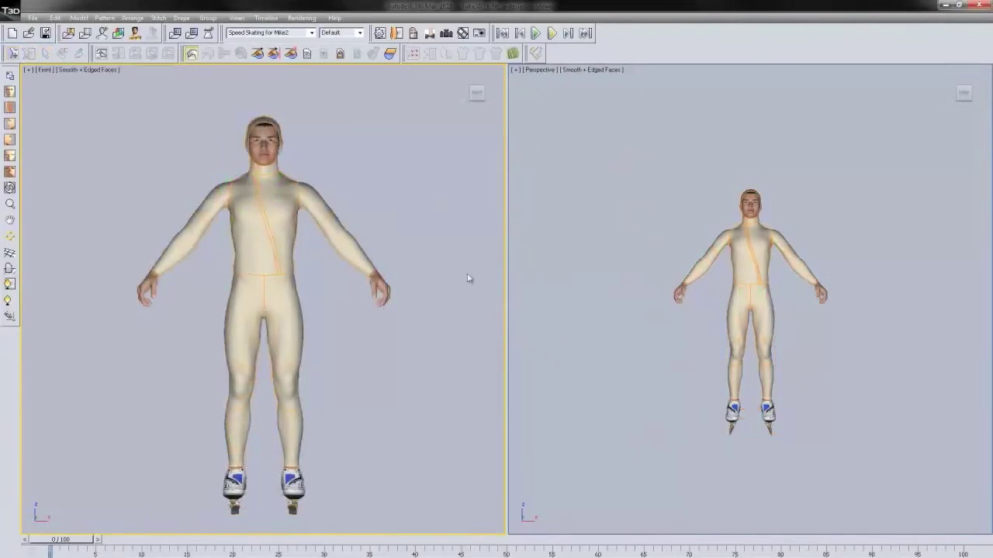
# Advance the timeline to frame 50, zooming and orbiting the views around the crouched skater.
pyautogui.moveTo(79, 543); pyautogui.dragTo(90, 545)
pyautogui.moveTo(158, 553); pyautogui.dragTo(526, 540)
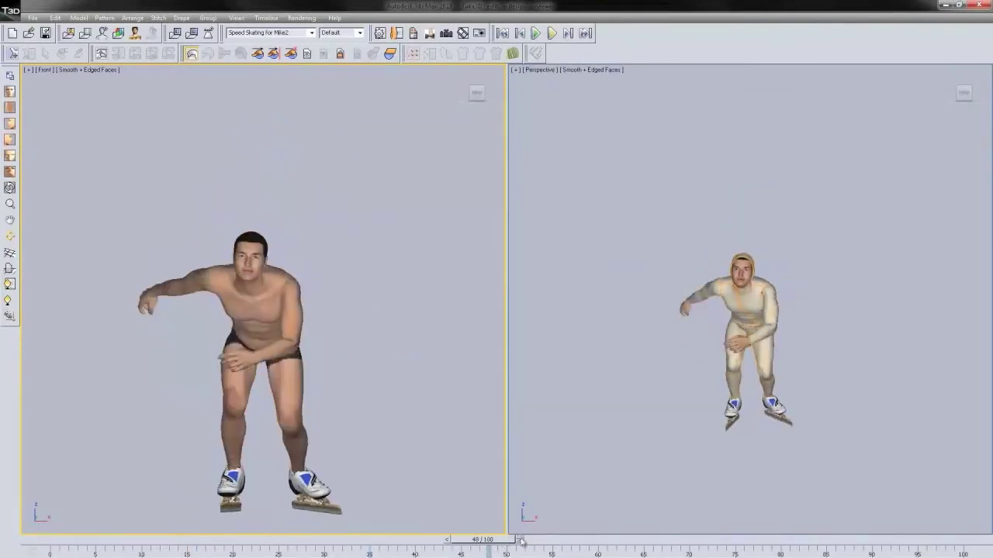
pyautogui.click(526, 540)
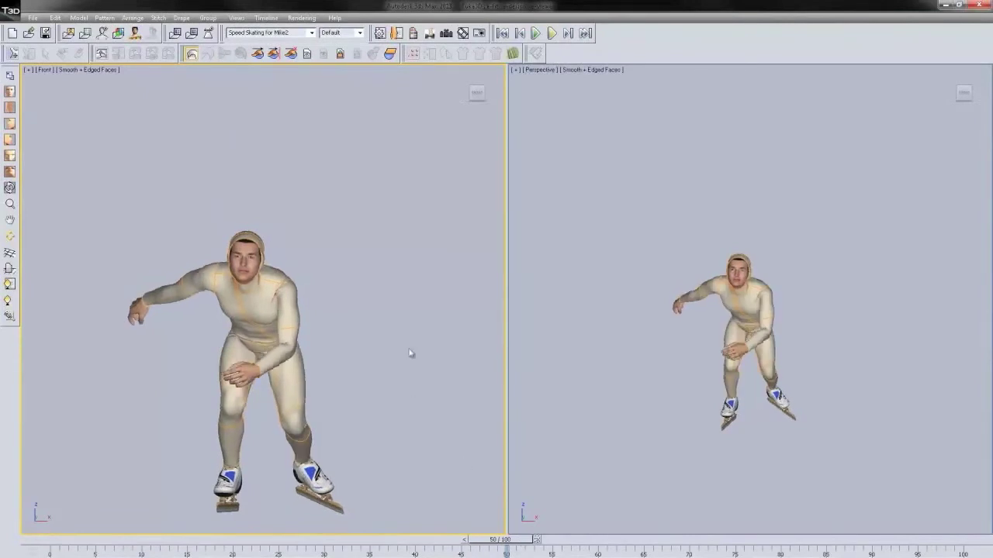
pyautogui.scroll(2, 736, 325)
pyautogui.scroll(2, 736, 325)
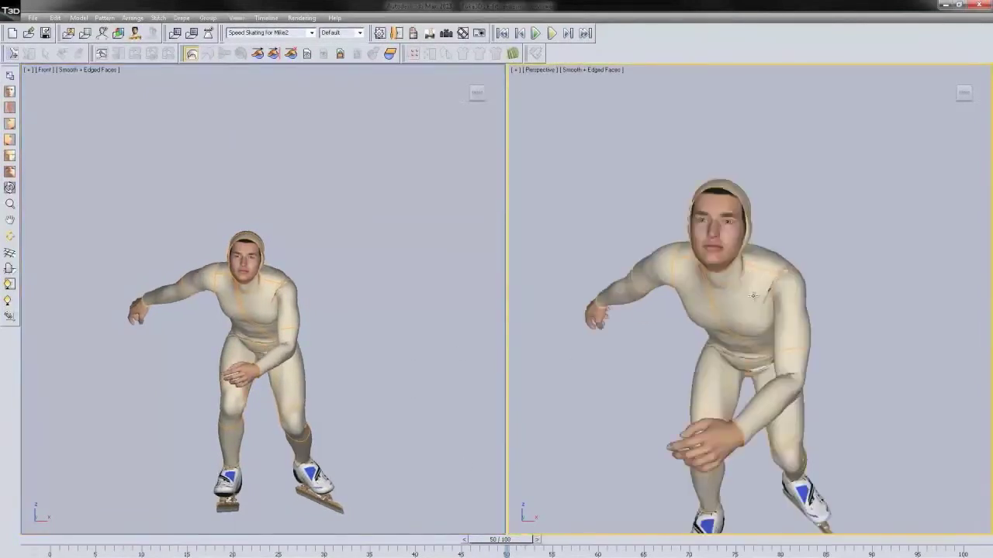
pyautogui.scroll(2, 736, 325)
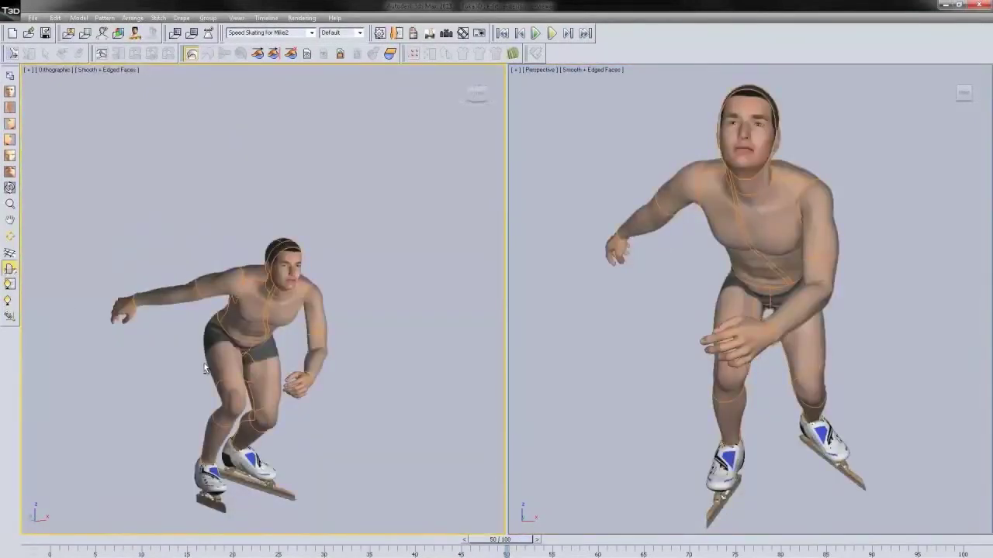
pyautogui.moveTo(205, 368)
pyautogui.keyDown('alt'); pyautogui.mouseDown(button='middle')
pyautogui.moveTo(361, 361)
pyautogui.moveTo(129, 351)
pyautogui.moveTo(331, 351)
pyautogui.moveTo(188, 360)
pyautogui.mouseUp(button='middle'); pyautogui.keyUp('alt')
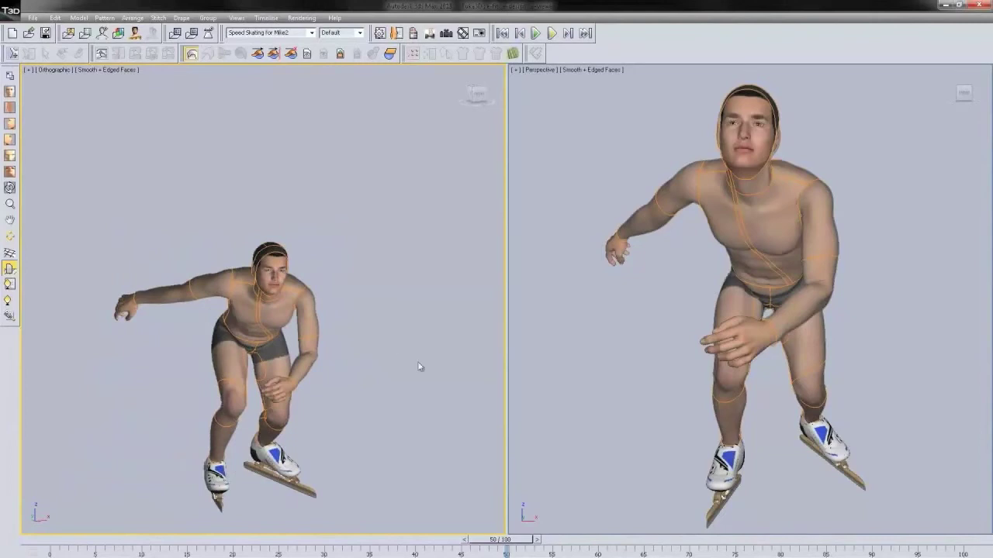
# Show the draped suit on the skater with its stretch tension colour map.
pyautogui.press('space')
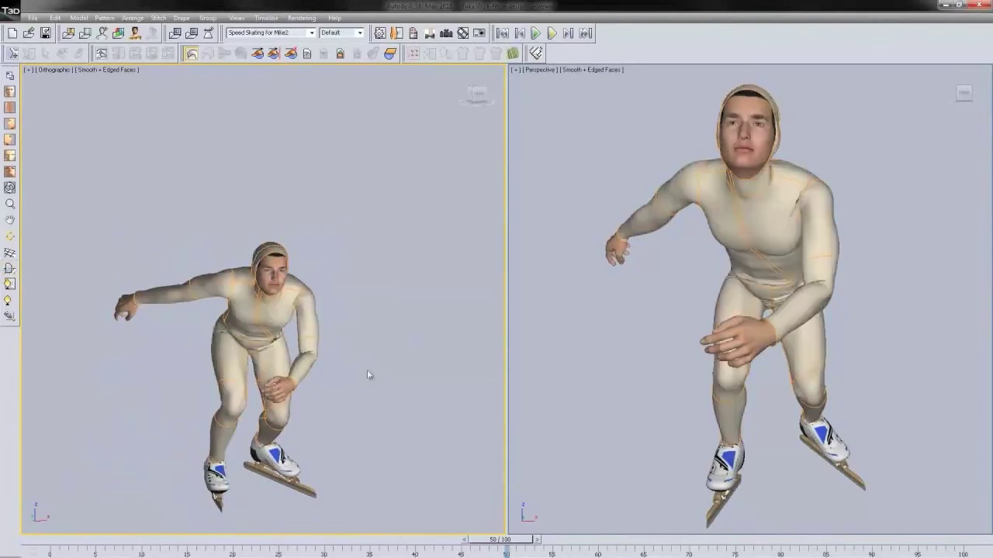
pyautogui.hotkey('ctrl', 'p')
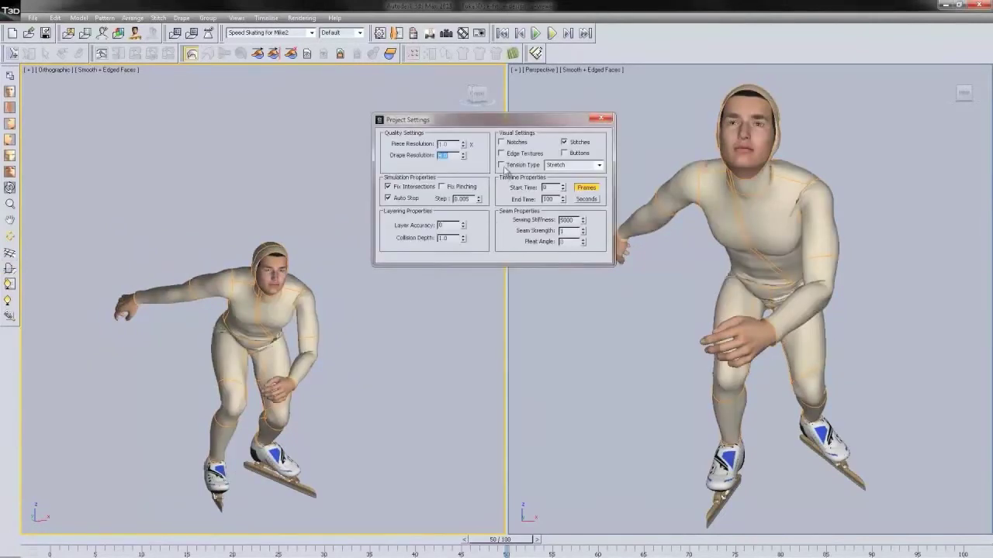
pyautogui.click(502, 165)
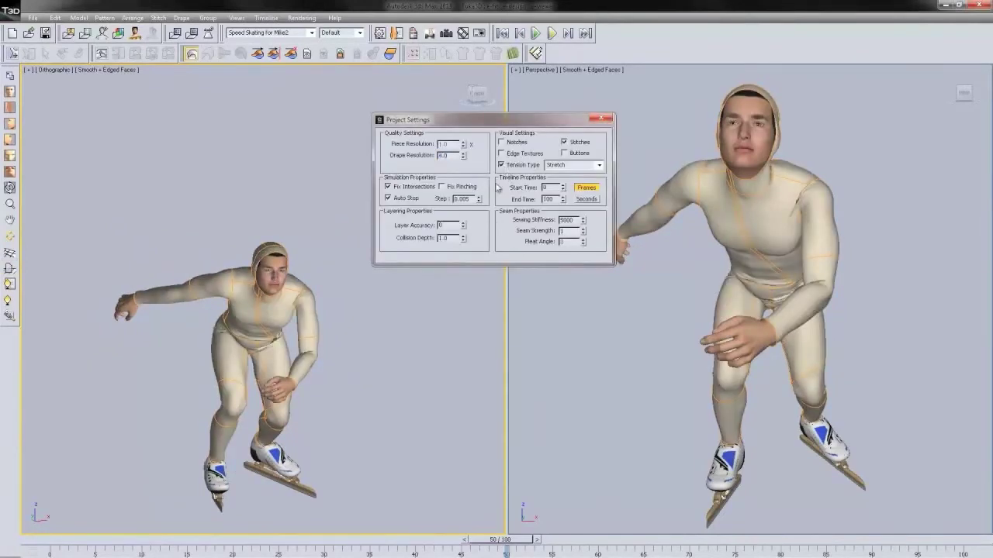
# Compare the Pressure tension map, return to Stretch, and view the skater's side at frame 38.
pyautogui.click(599, 165)
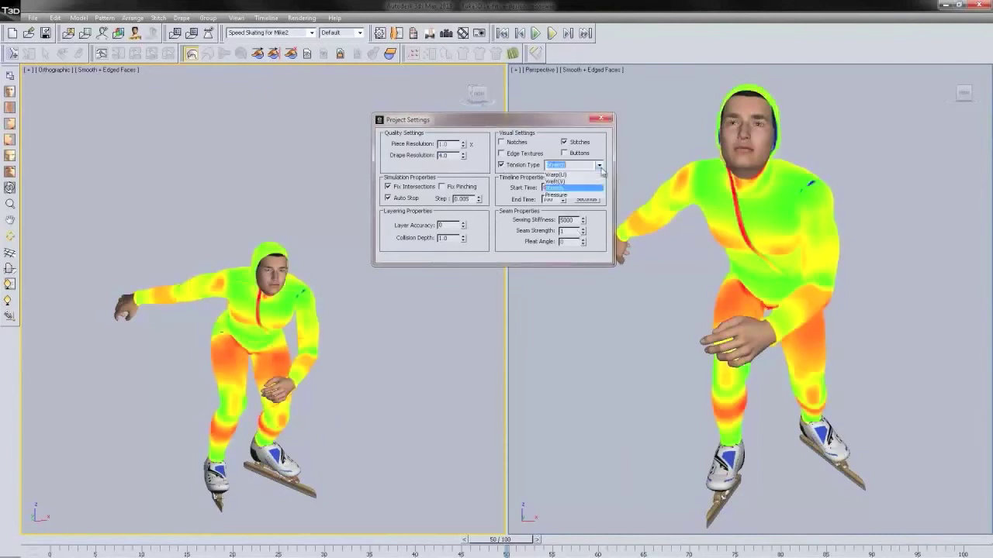
pyautogui.click(557, 195)
pyautogui.click(600, 166)
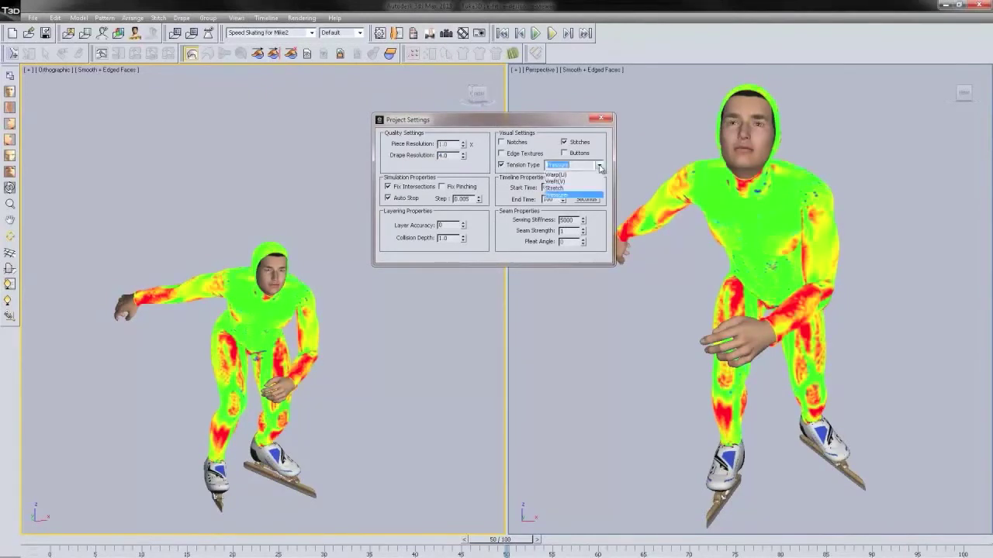
pyautogui.click(572, 189)
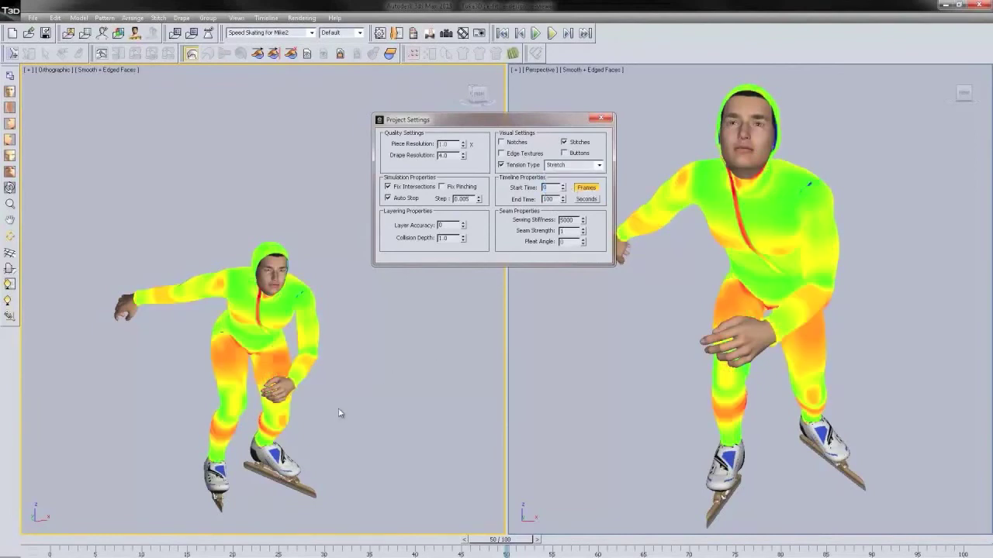
pyautogui.moveTo(333, 349)
pyautogui.keyDown('alt'); pyautogui.mouseDown(button='middle')
pyautogui.moveTo(273, 361)
pyautogui.moveTo(307, 360)
pyautogui.moveTo(245, 341)
pyautogui.mouseUp(button='middle'); pyautogui.keyUp('alt')
pyautogui.moveTo(518, 541); pyautogui.dragTo(35, 532)
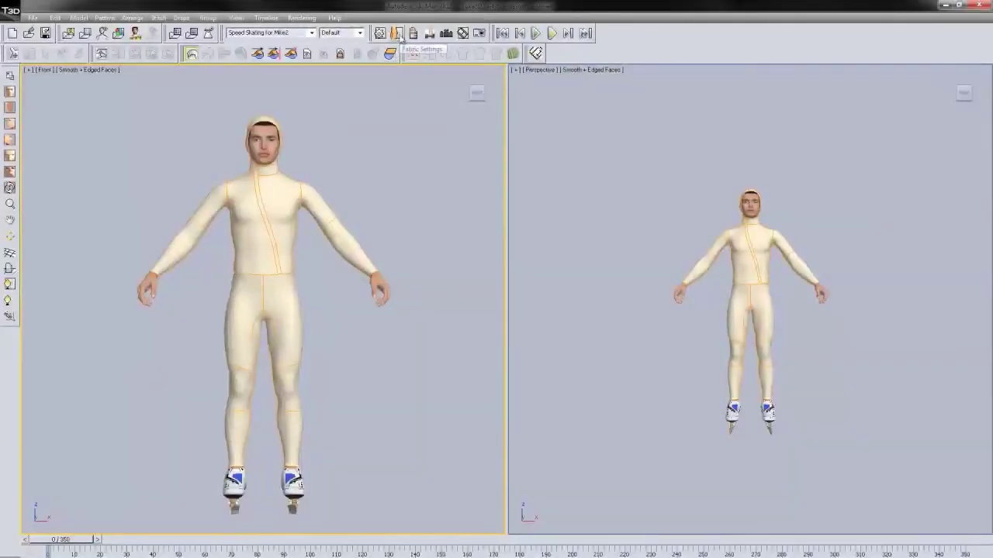
# Open Fabric Settings and inspect the Self and Mesh materials' fabric values.
pyautogui.click(397, 33)
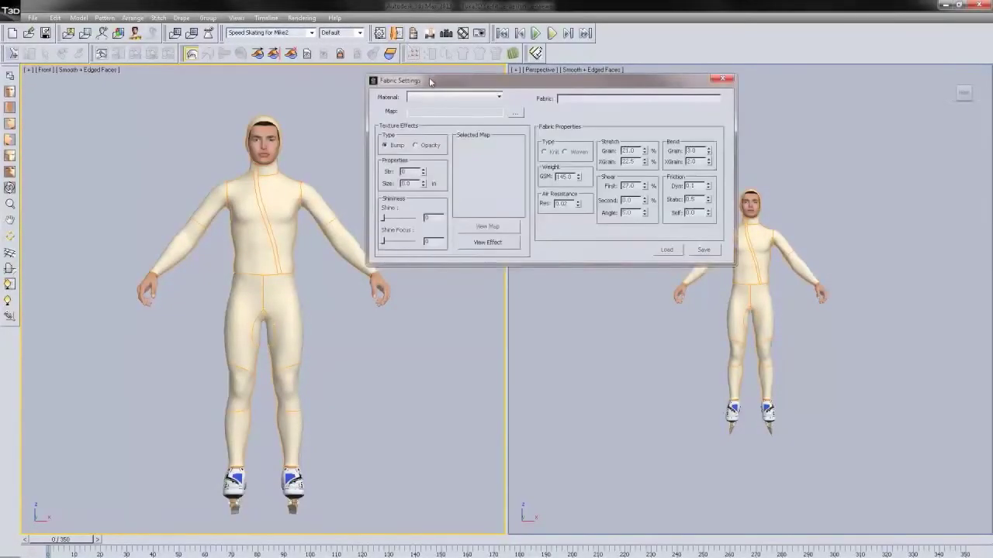
pyautogui.moveTo(430, 82); pyautogui.dragTo(463, 115)
pyautogui.click(492, 127)
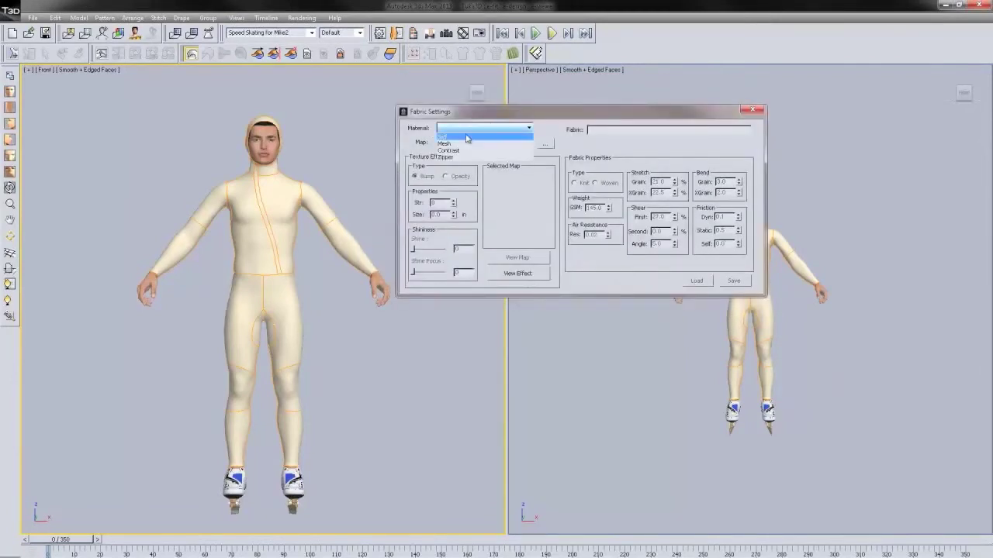
pyautogui.click(463, 138)
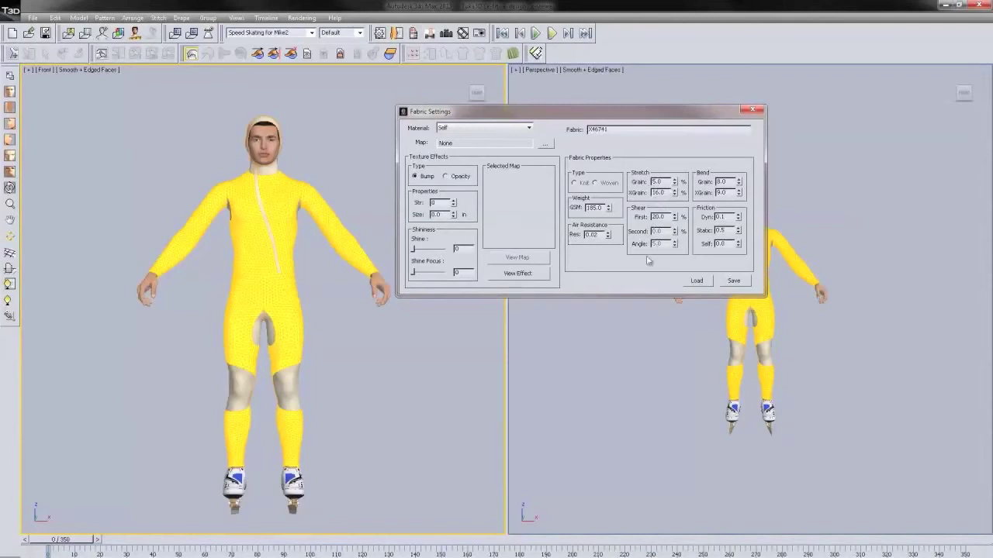
pyautogui.click(518, 132)
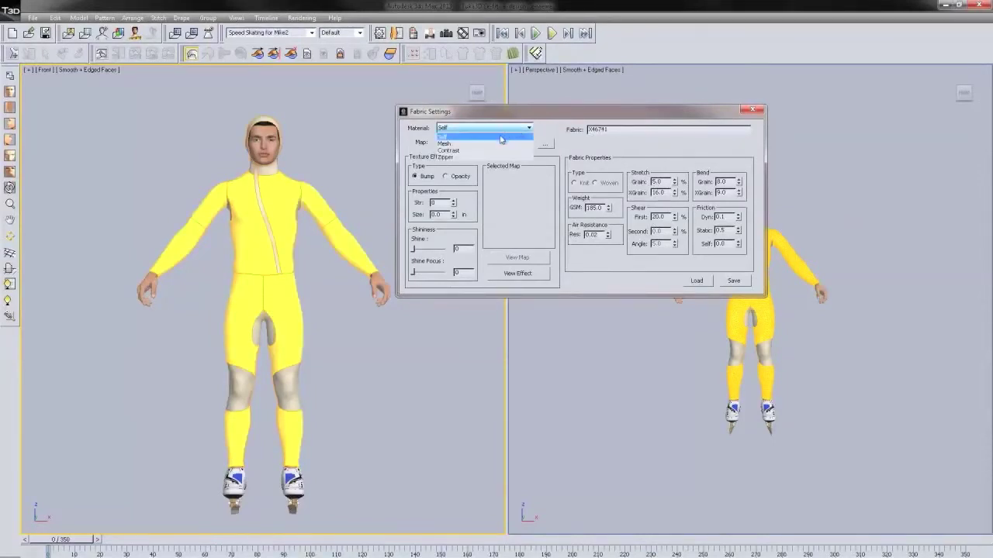
pyautogui.click(493, 144)
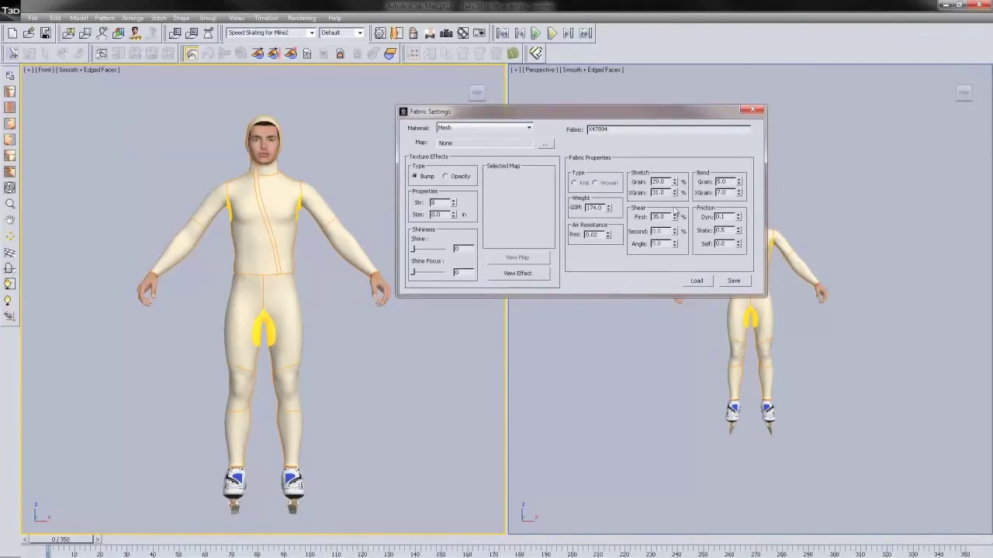
# Inspect the Contrast and Zipper materials, then close Fabric Settings.
pyautogui.click(521, 129)
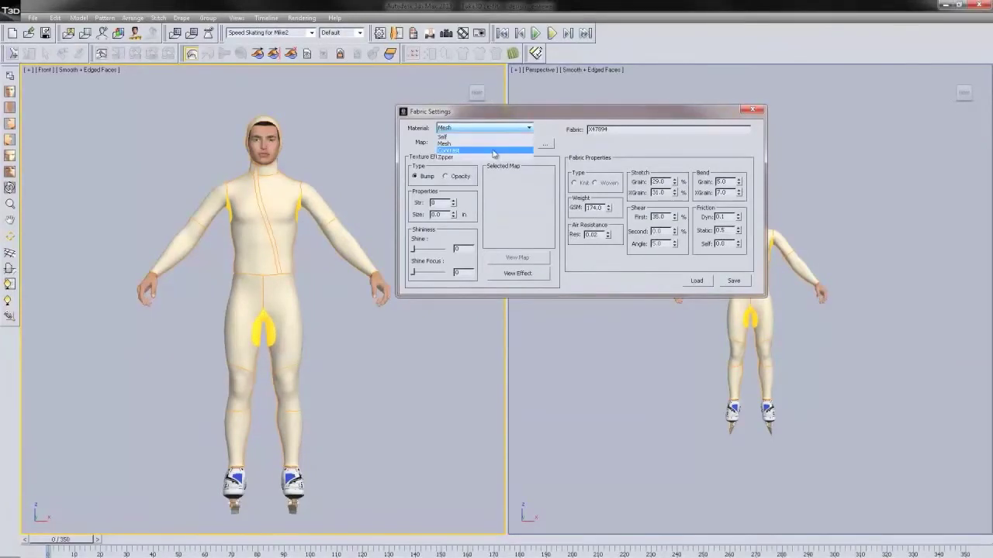
pyautogui.click(491, 151)
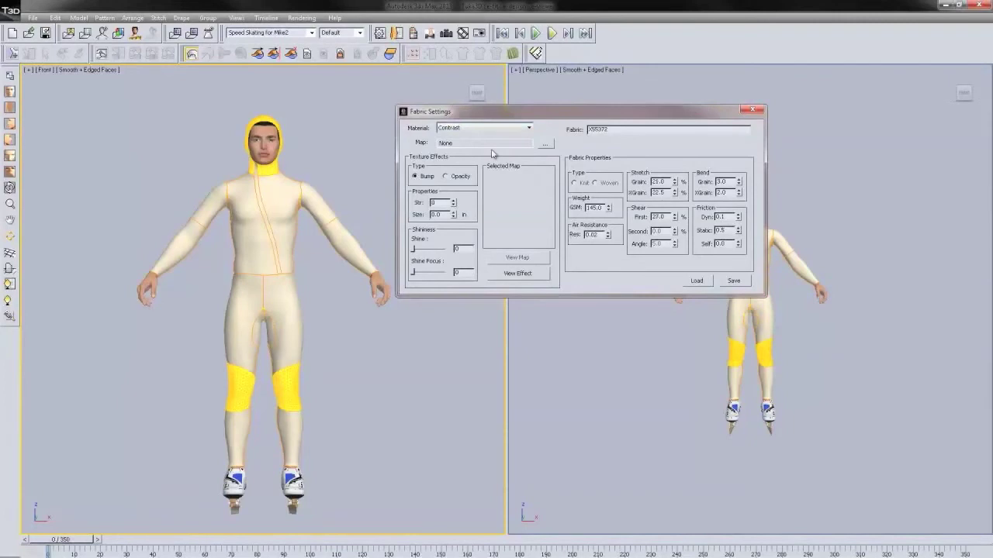
pyautogui.click(495, 129)
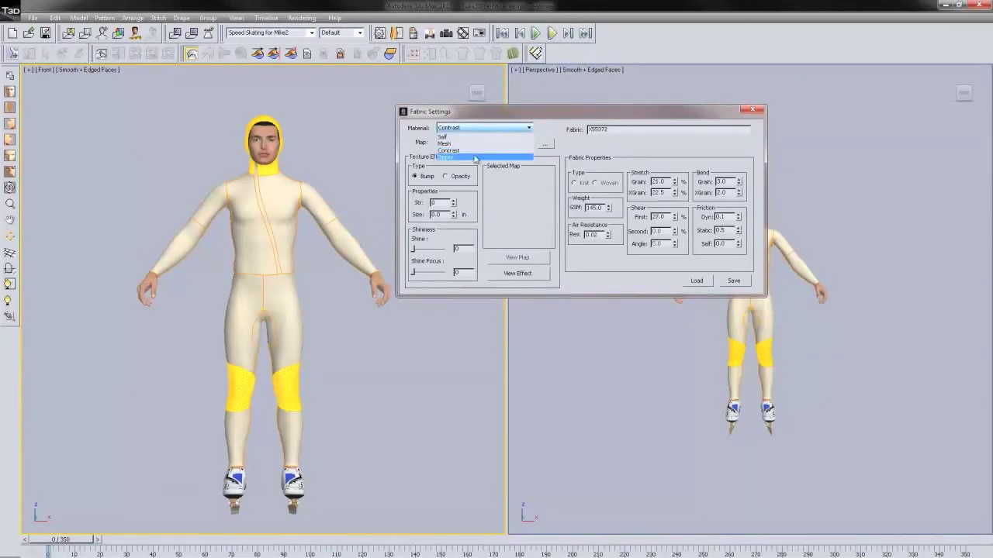
pyautogui.click(475, 157)
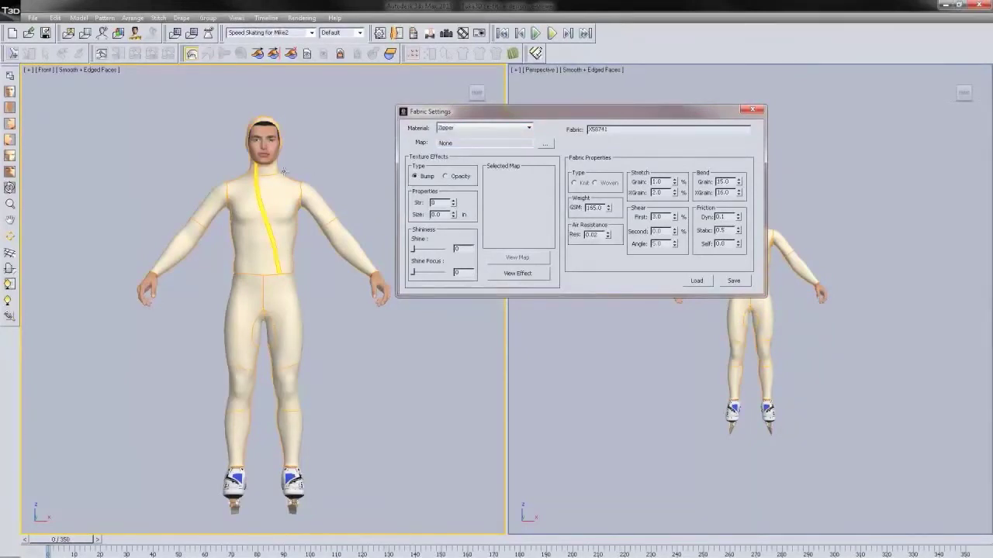
pyautogui.click(750, 112)
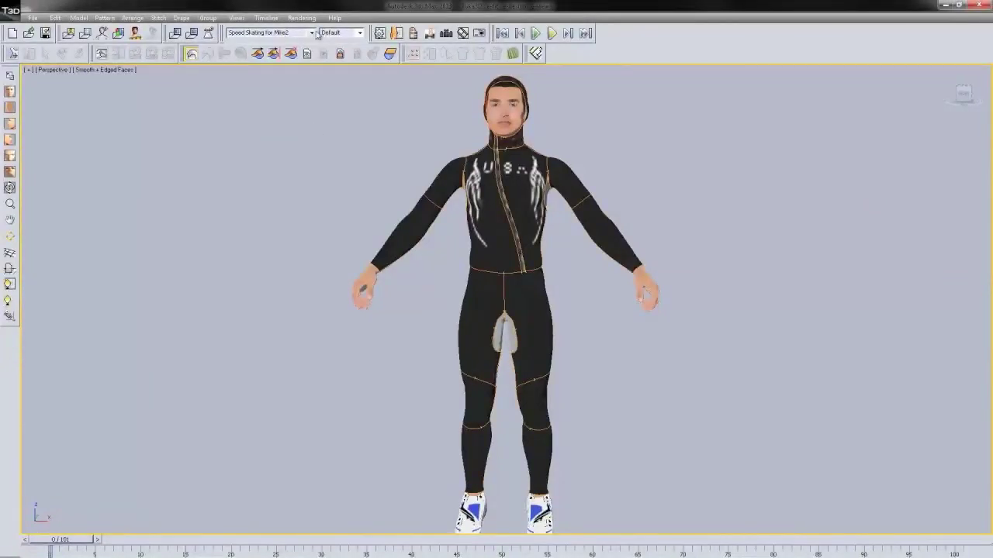
# Dress the avatar in MIKE SWEATER and orbit to view the jacket's back.
pyautogui.click(317, 33)
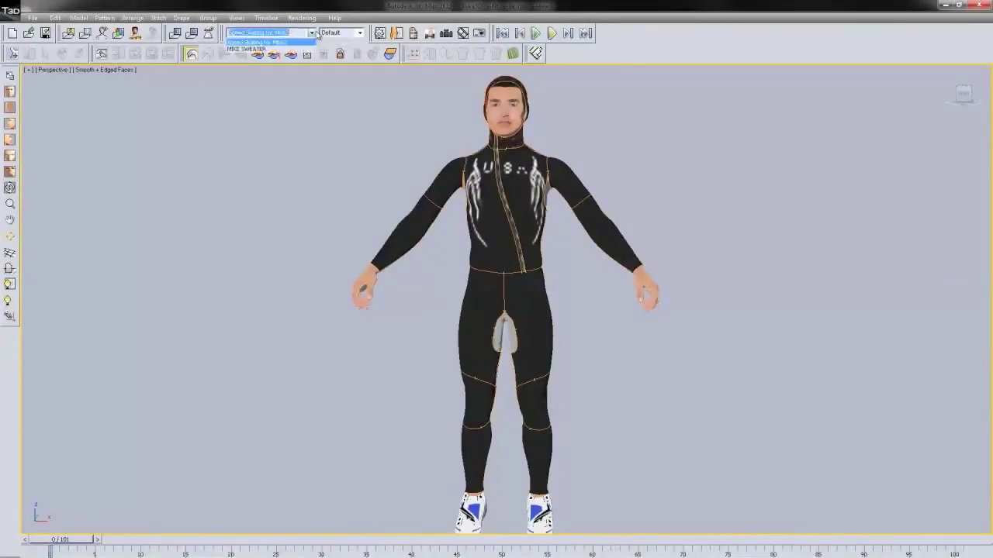
pyautogui.click(244, 48)
pyautogui.moveTo(305, 155); pyautogui.dragTo(432, 301, button='middle')
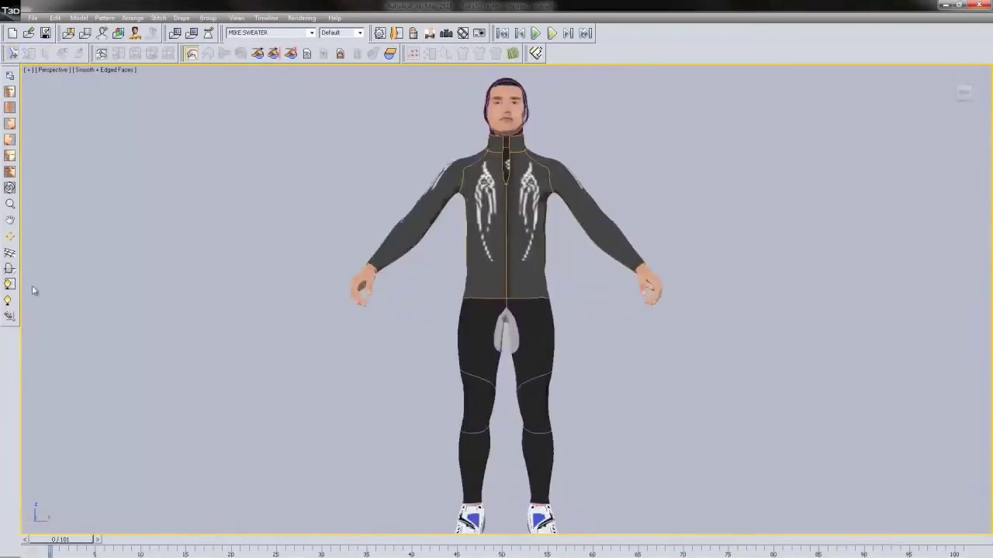
pyautogui.click(311, 32)
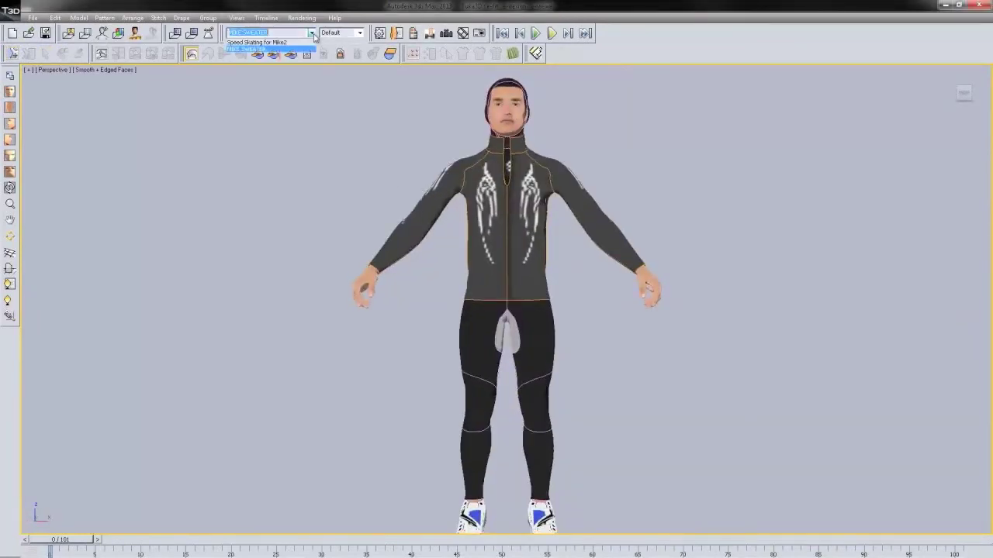
pyautogui.click(264, 44)
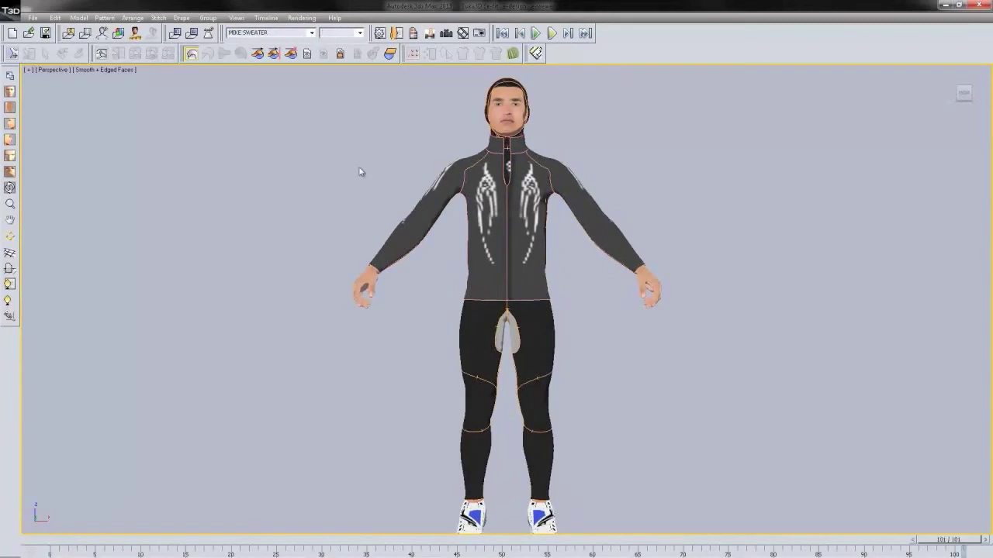
# Hide the pants, hood and avatar, and view the sweater from the side in X-Ray.
pyautogui.click(208, 34)
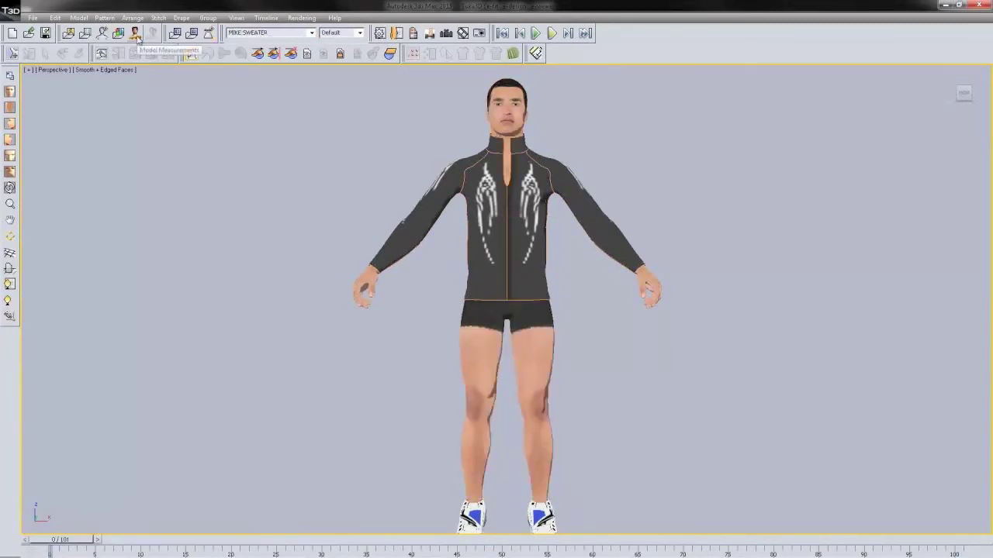
pyautogui.click(103, 34)
pyautogui.click(10, 268)
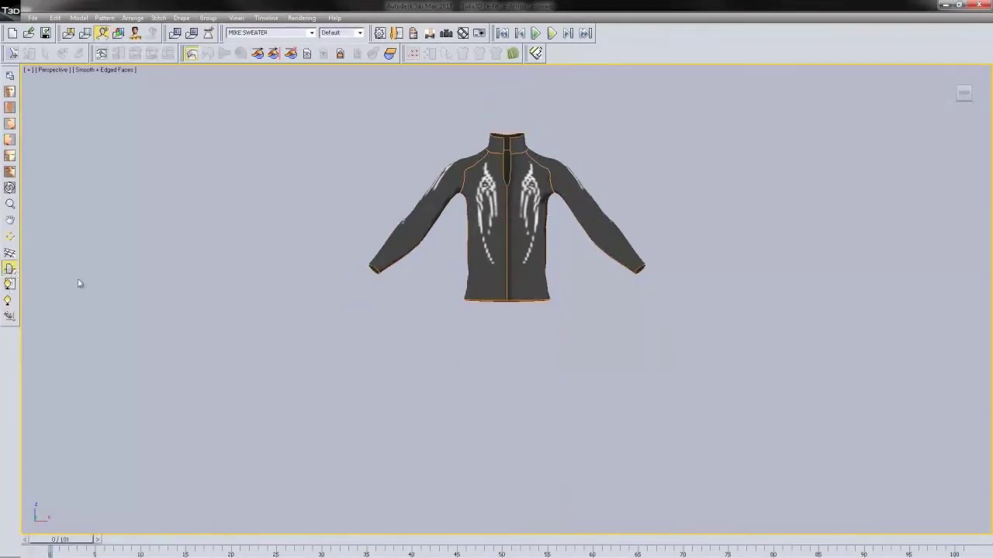
pyautogui.moveTo(516, 277)
pyautogui.keyDown('alt'); pyautogui.mouseDown(button='middle')
pyautogui.moveTo(497, 285)
pyautogui.moveTo(434, 273)
pyautogui.moveTo(534, 284)
pyautogui.moveTo(427, 282)
pyautogui.mouseUp(button='middle'); pyautogui.keyUp('alt')
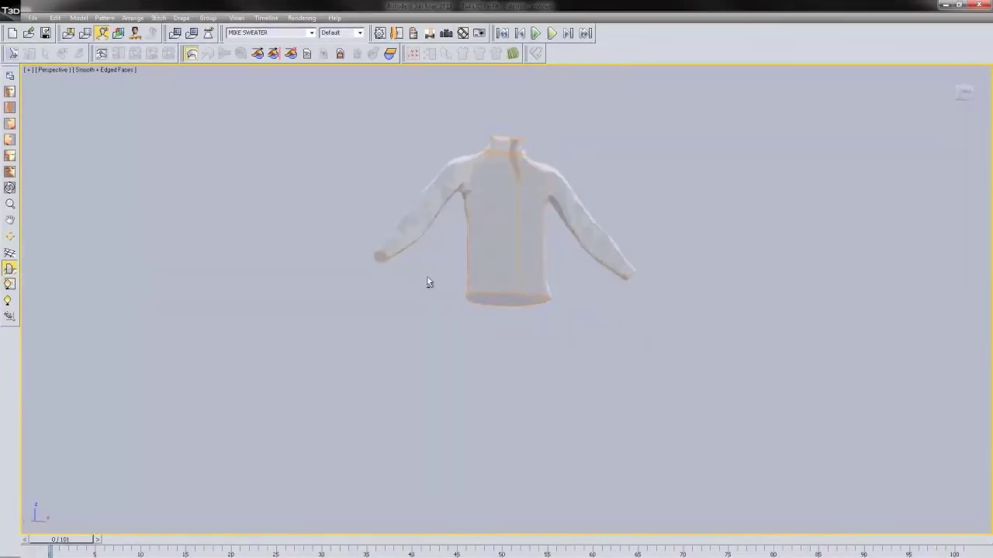
# Show the avatar again, return to front view, turn off X-Ray, and advance to frame 15.
pyautogui.click(102, 33)
pyautogui.keyDown('alt'); pyautogui.moveTo(510, 287); pyautogui.dragTo(408, 298, button='middle'); pyautogui.keyUp('alt')
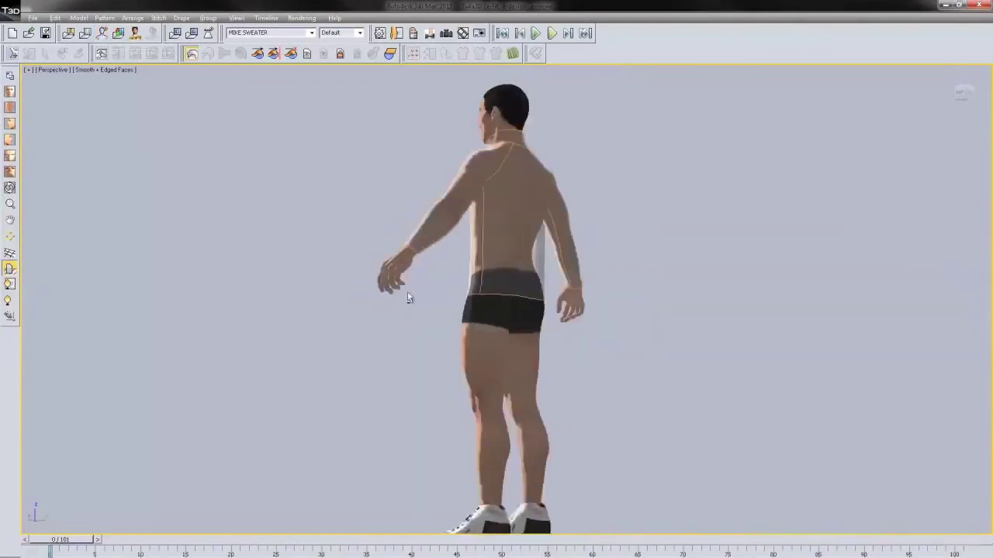
pyautogui.press('2')
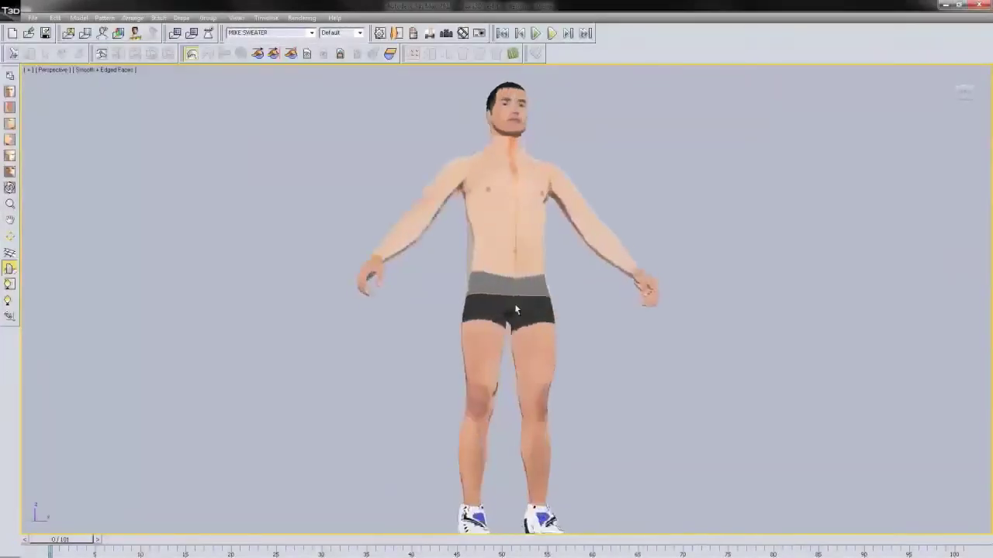
pyautogui.click(9, 283)
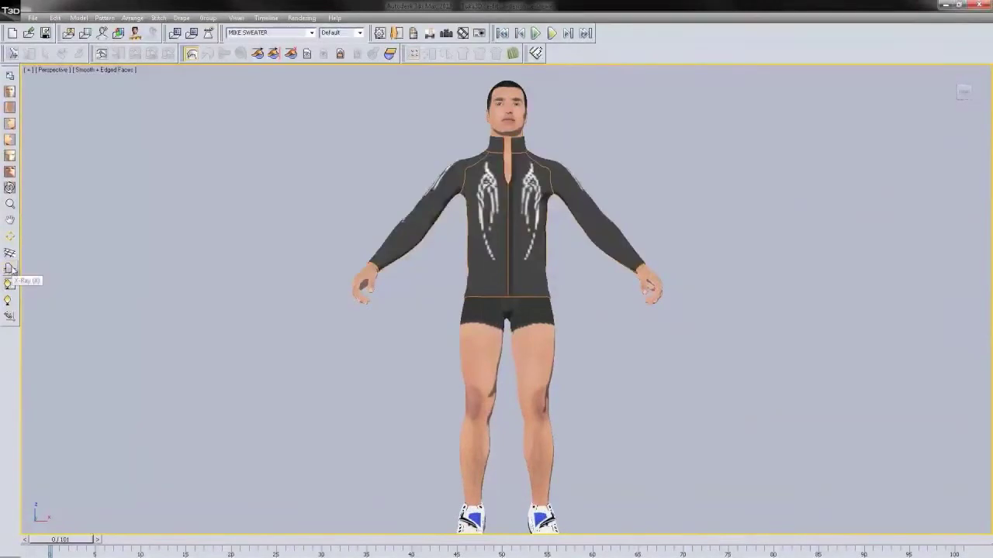
pyautogui.moveTo(69, 545); pyautogui.dragTo(207, 542)
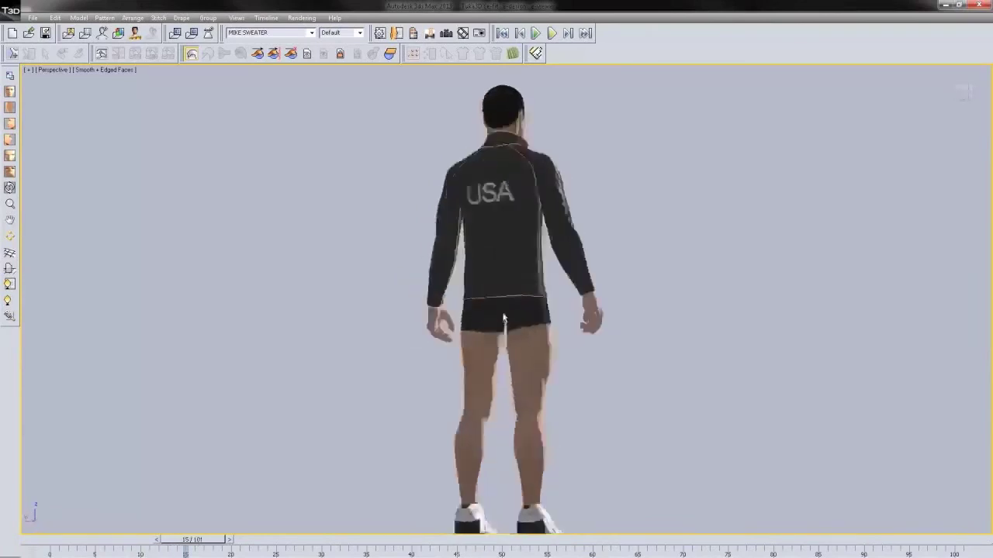
# Load the speed-skating suit onto the skater, scrub to frame 84, and orbit around him.
pyautogui.click(311, 33)
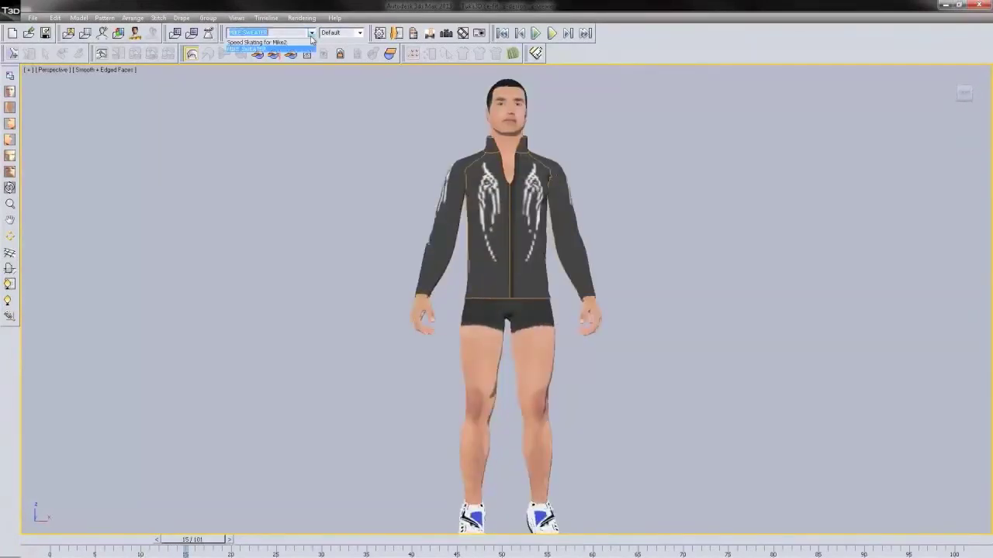
pyautogui.click(291, 42)
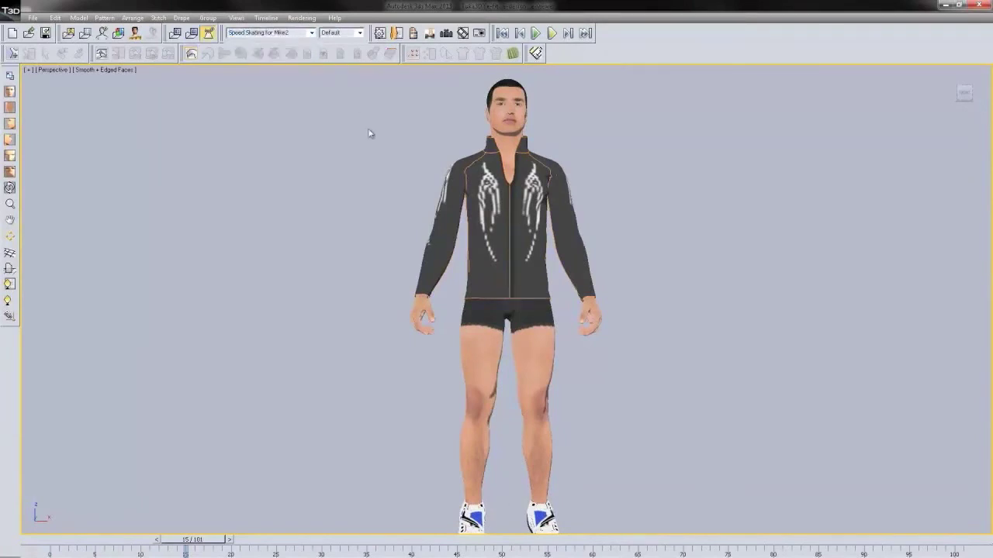
pyautogui.click(209, 36)
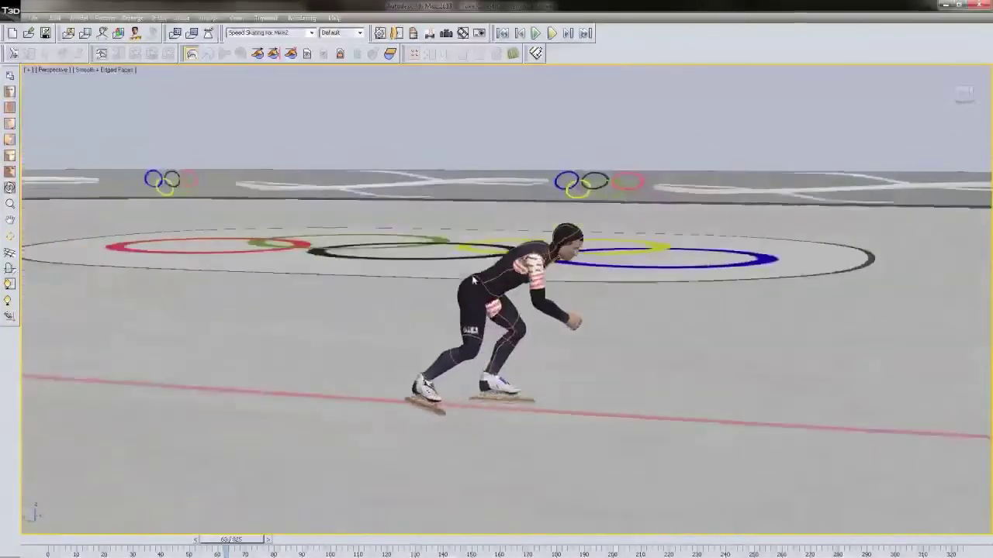
pyautogui.moveTo(227, 546); pyautogui.dragTo(291, 552)
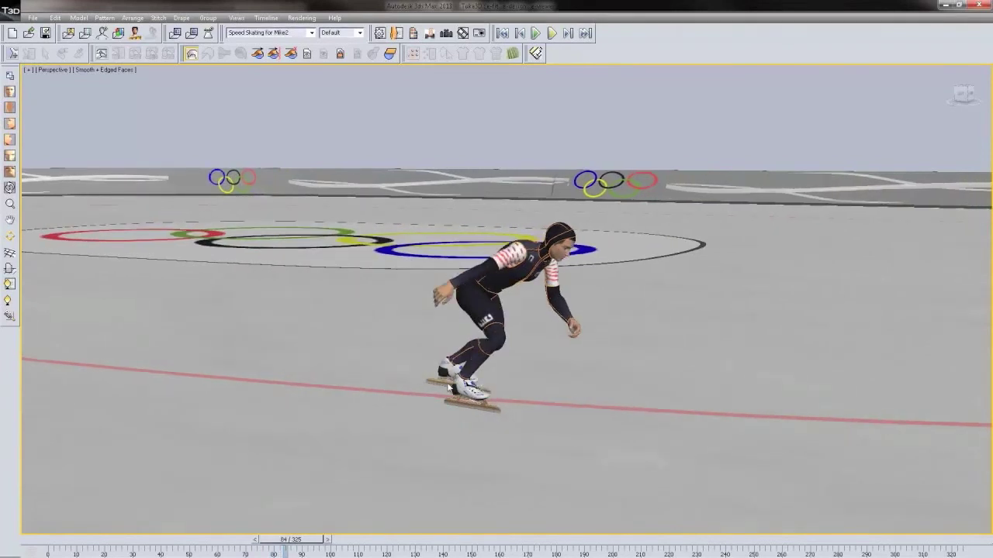
pyautogui.keyDown('alt'); pyautogui.moveTo(518, 322); pyautogui.dragTo(613, 287, button='middle'); pyautogui.keyUp('alt')
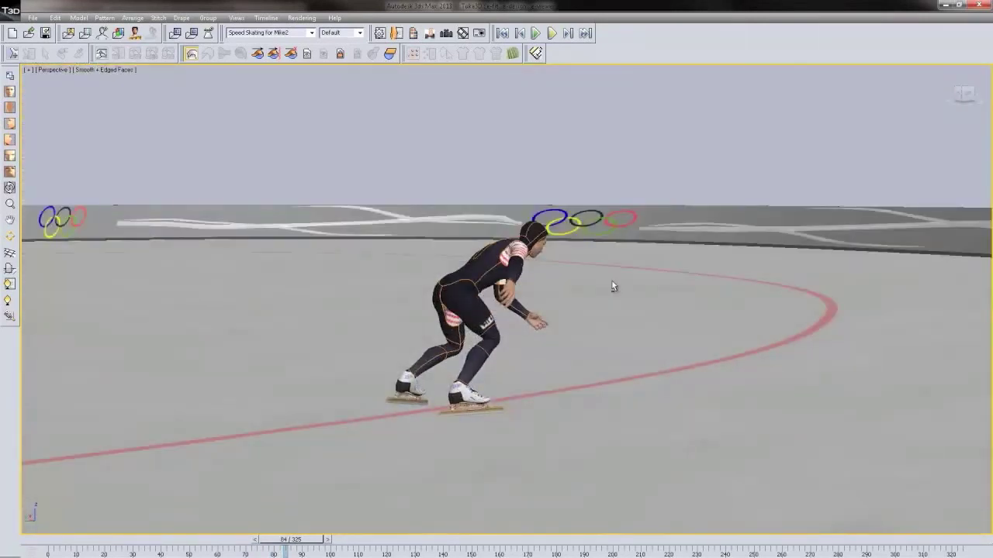
# Restore TUKA3D beside Photoshop and zoom and orbit onto the skater.
pyautogui.doubleClick(436, 7)
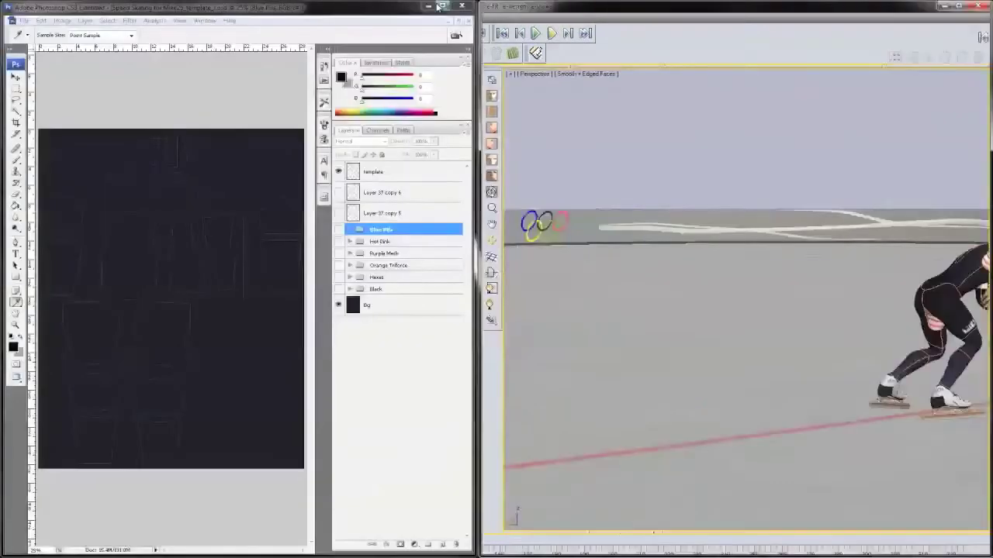
pyautogui.moveTo(756, 365); pyautogui.dragTo(756, 422, button='middle')
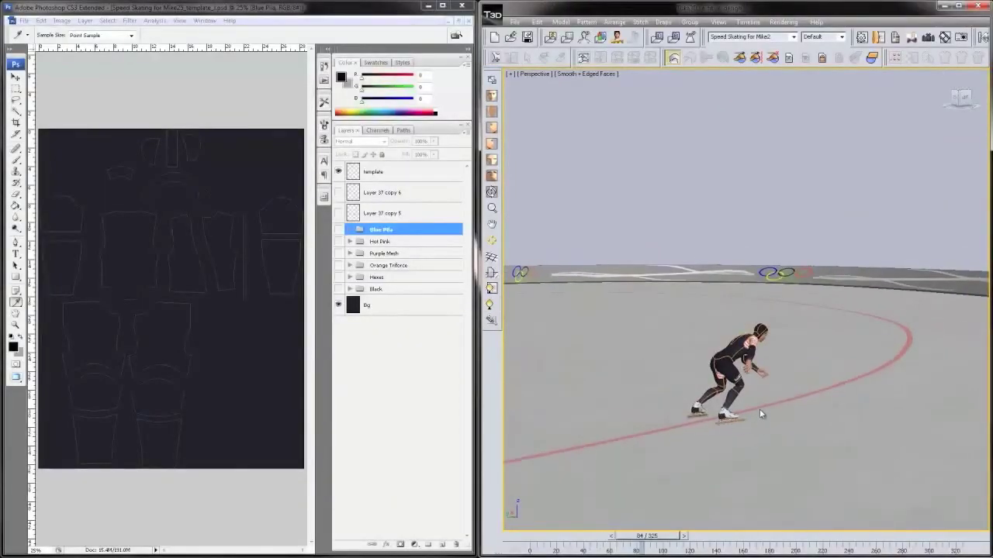
pyautogui.scroll(2, 759, 408)
pyautogui.scroll(3, 760, 408)
pyautogui.scroll(2, 782, 349)
pyautogui.scroll(2, 783, 350)
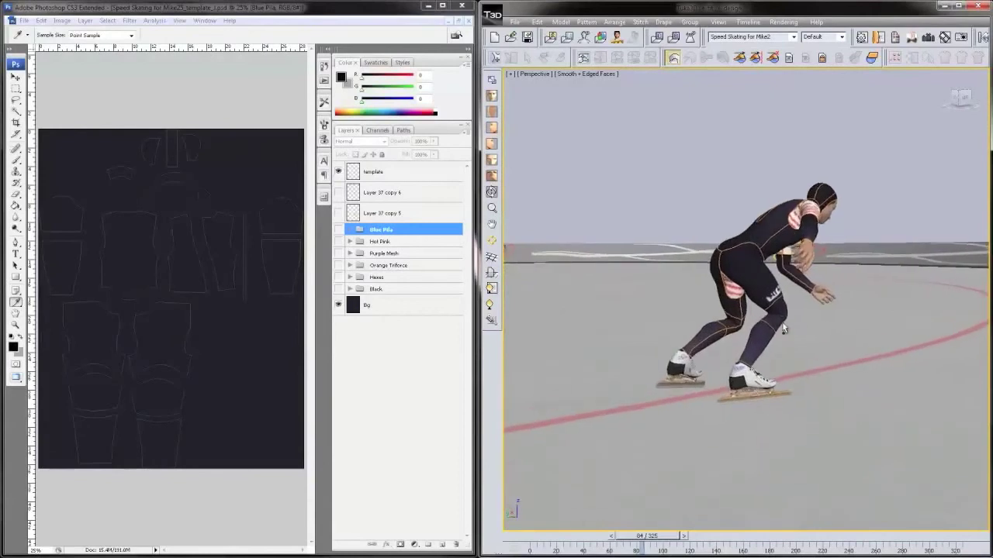
pyautogui.moveTo(833, 300)
pyautogui.keyDown('alt'); pyautogui.mouseDown(button='middle')
pyautogui.moveTo(780, 312)
pyautogui.moveTo(731, 308)
pyautogui.moveTo(737, 300)
pyautogui.moveTo(728, 313)
pyautogui.mouseUp(button='middle'); pyautogui.keyUp('alt')
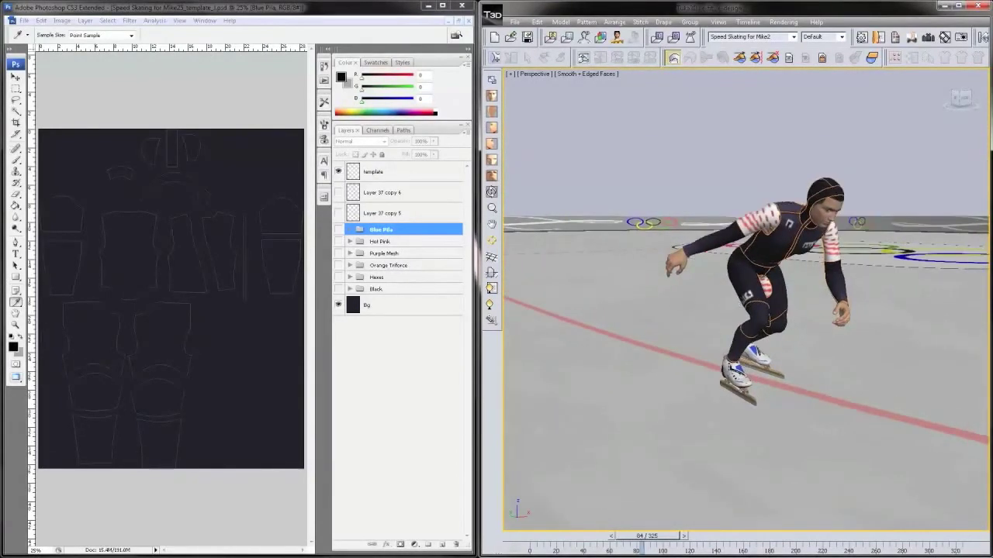
# Make the Blue Pila group visible and select its PILA copy logo layer with the Move tool.
pyautogui.click(236, 9)
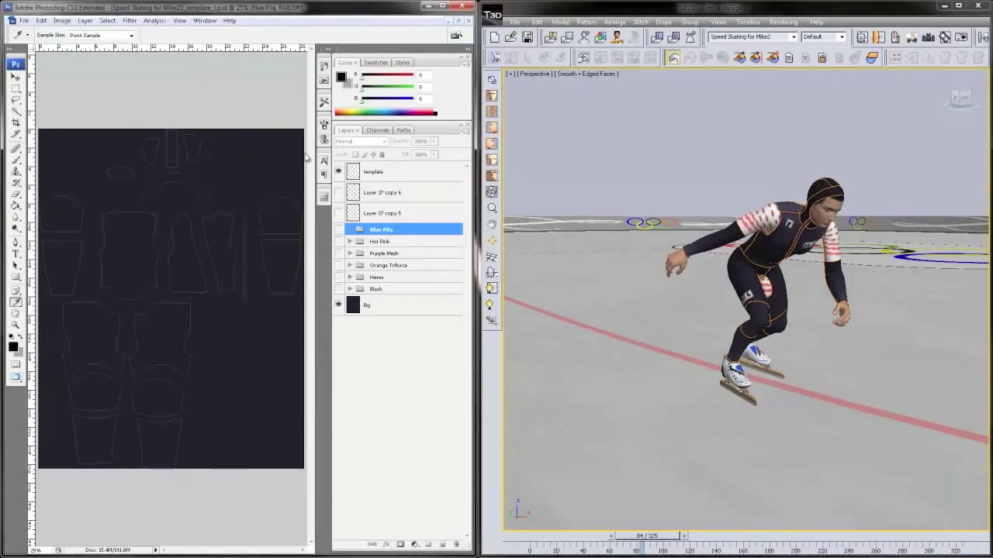
pyautogui.click(350, 230)
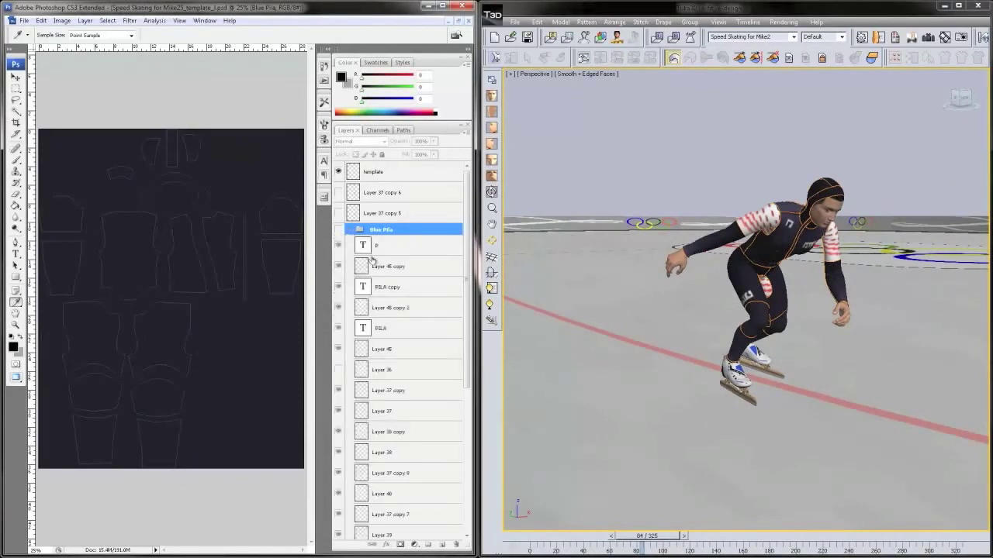
pyautogui.click(338, 229)
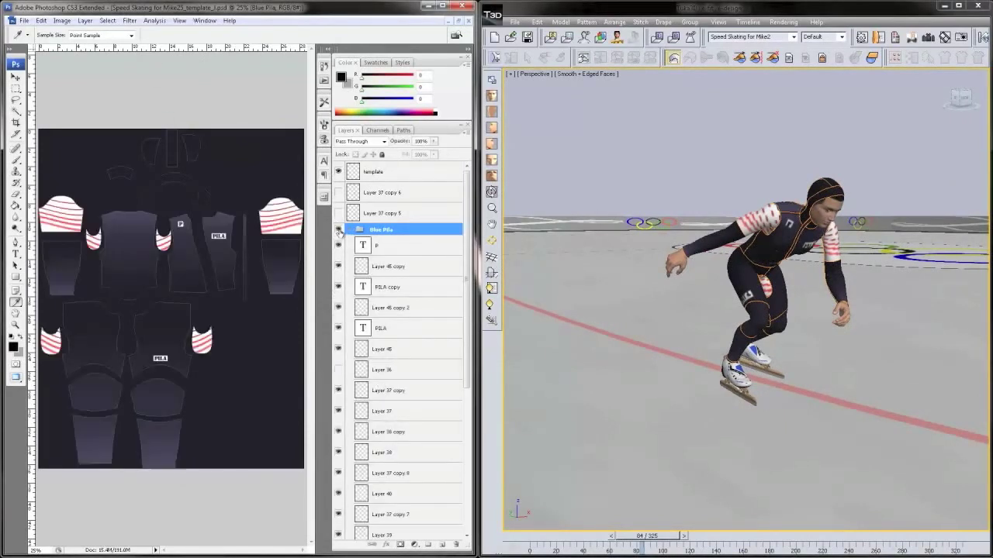
pyautogui.press('v')
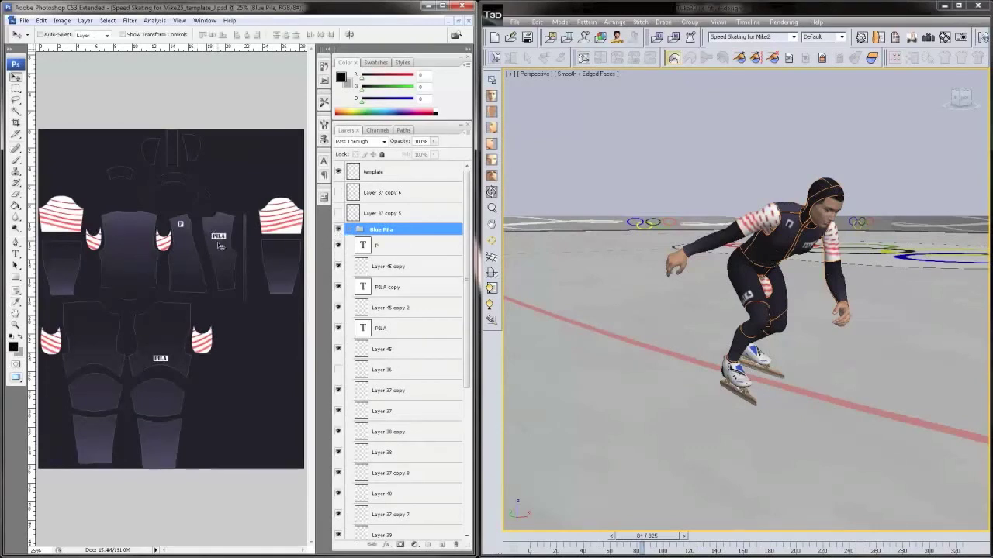
pyautogui.click(218, 244)
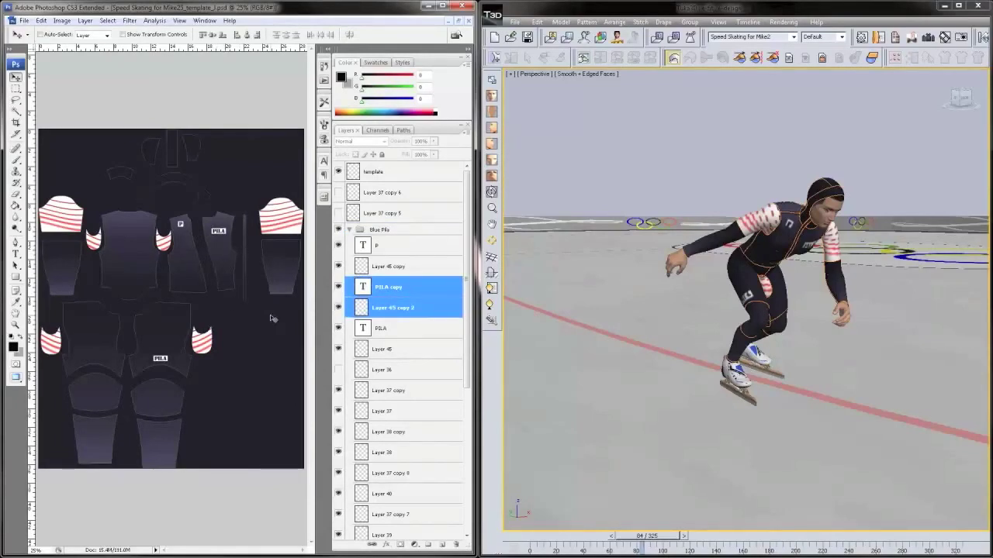
# Hide the Blue Pila colorway and show Hot Pink instead.
pyautogui.click(350, 231)
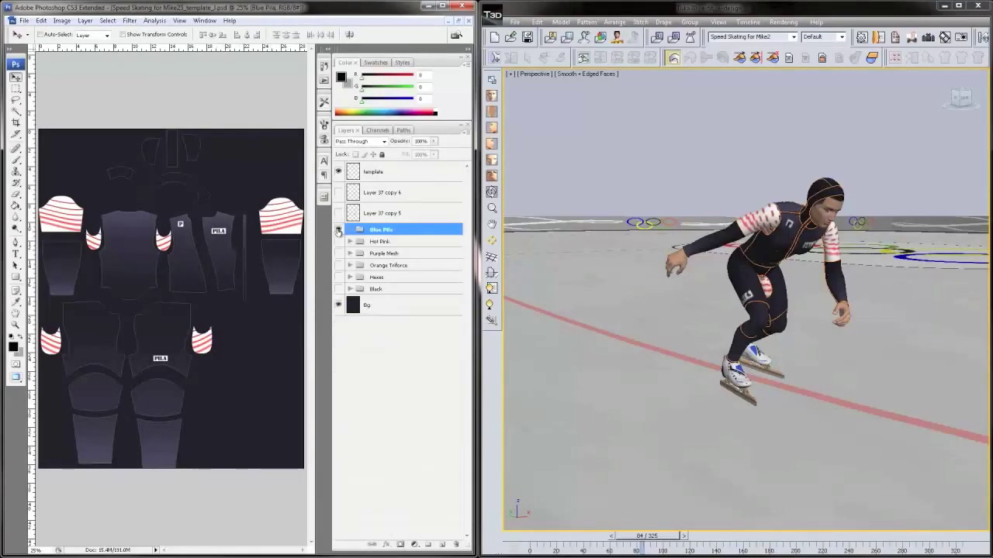
pyautogui.click(339, 231)
pyautogui.click(338, 242)
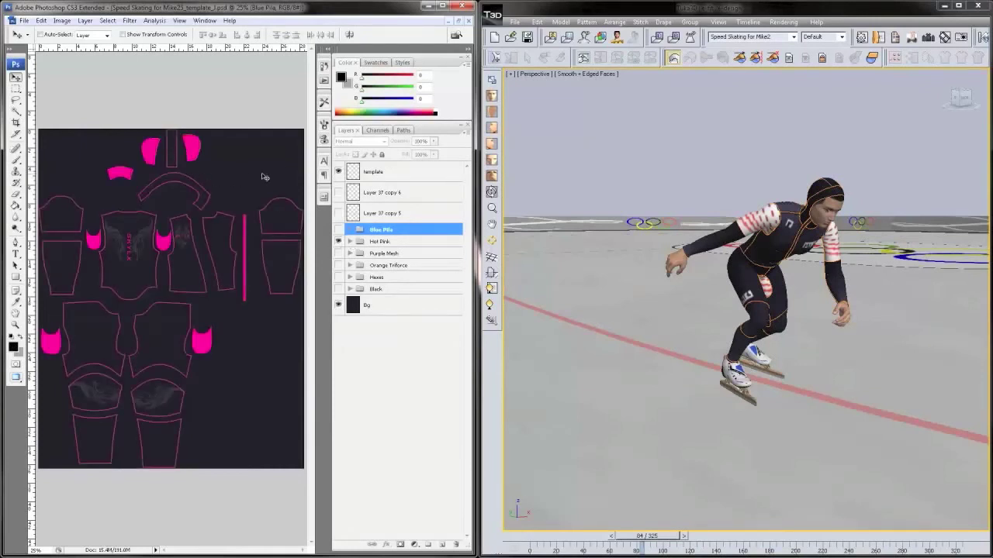
# Save the texture as JPEG, overwriting the existing suit texture file.
pyautogui.click(25, 20)
pyautogui.click(72, 150)
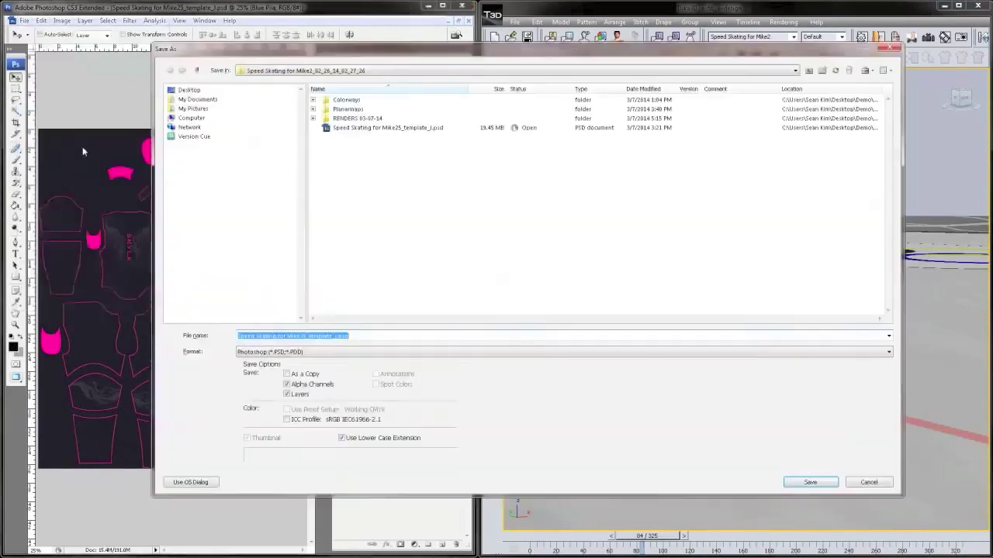
pyautogui.click(339, 355)
pyautogui.click(339, 415)
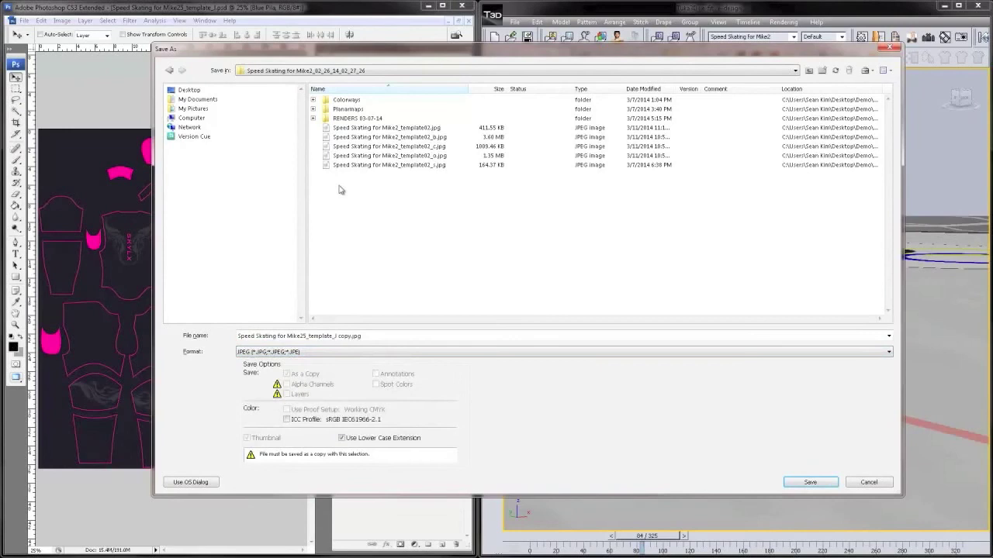
pyautogui.doubleClick(414, 127)
pyautogui.click(535, 322)
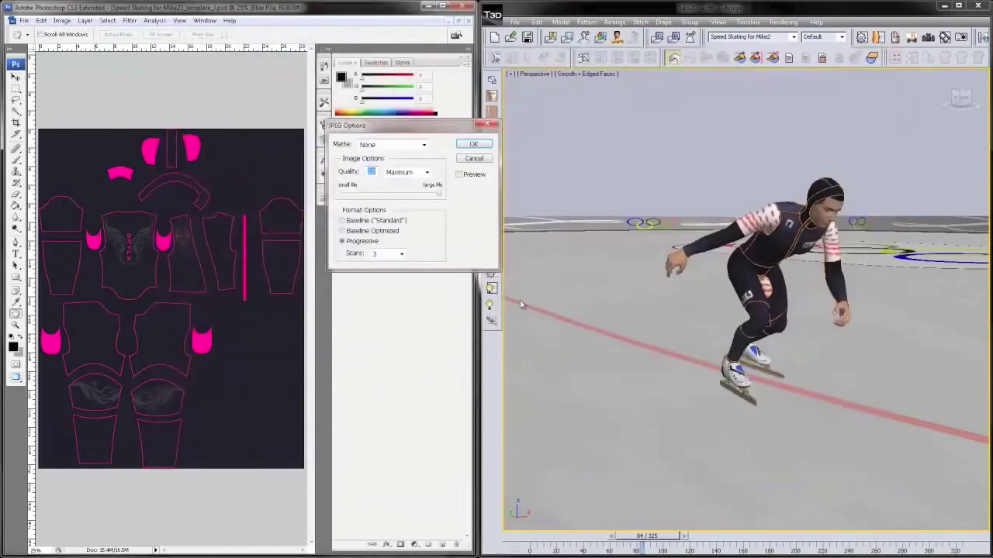
pyautogui.click(474, 146)
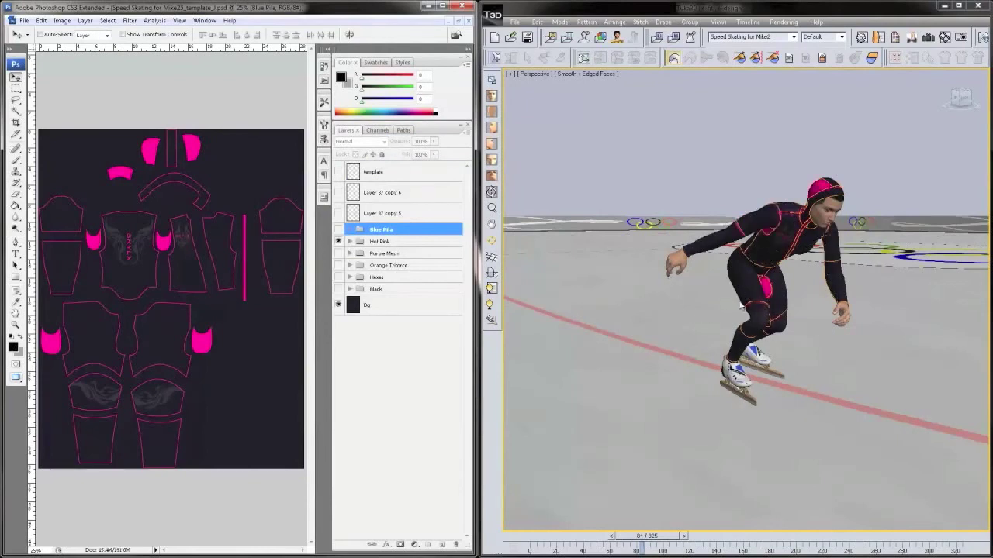
# Orbit to a side view of the skater and render the current frame.
pyautogui.moveTo(753, 289)
pyautogui.mouseDown(button='middle')
pyautogui.moveTo(662, 272)
pyautogui.moveTo(420, 278)
pyautogui.mouseUp(button='middle')
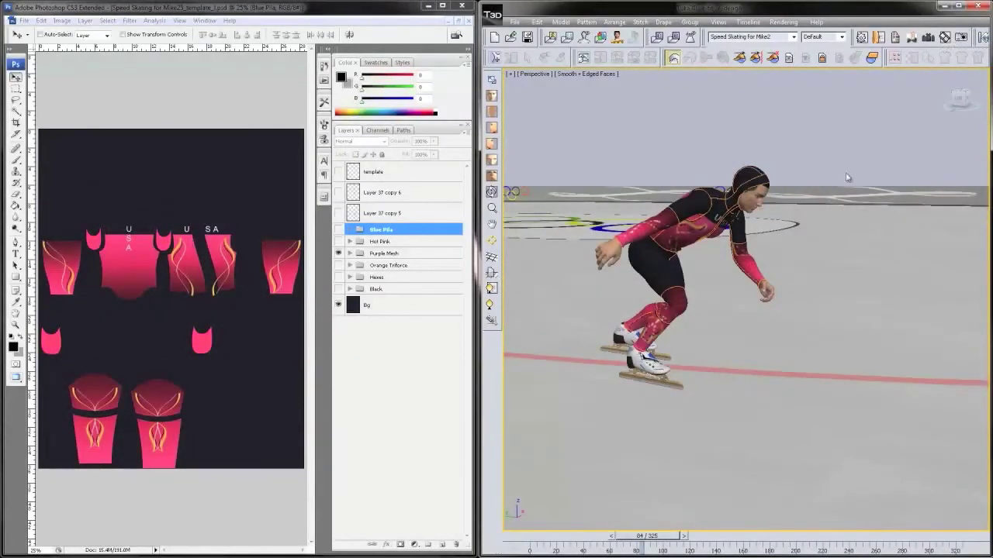
pyautogui.moveTo(737, 231); pyautogui.dragTo(778, 234, button='middle')
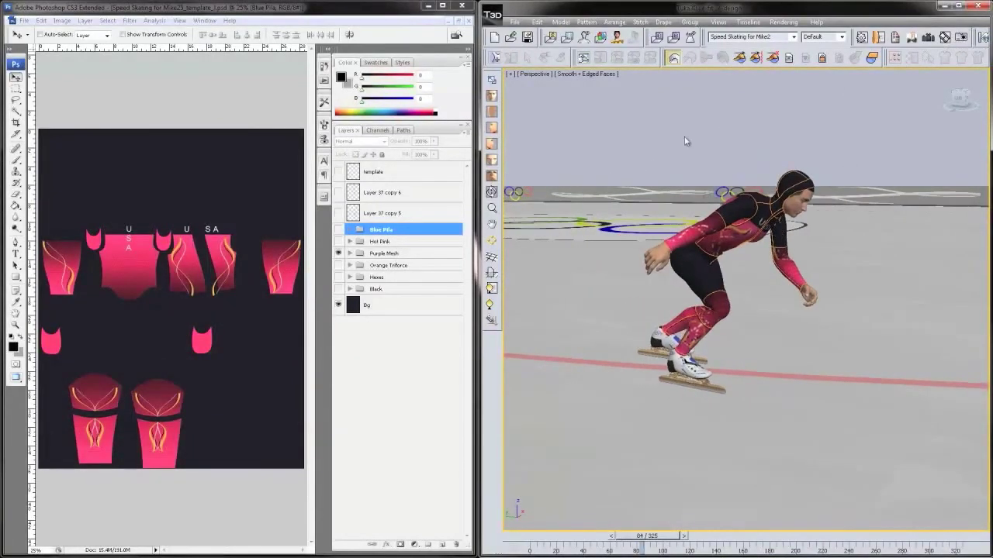
pyautogui.click(960, 36)
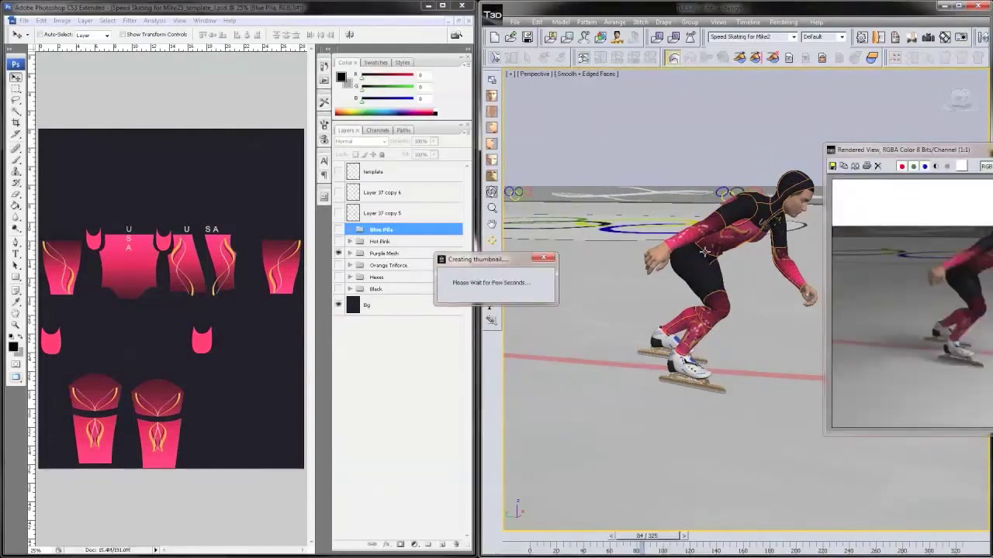
# Move the Rendered View window left, maximize it, and zoom the render to 2:1.
pyautogui.moveTo(920, 150); pyautogui.dragTo(578, 127)
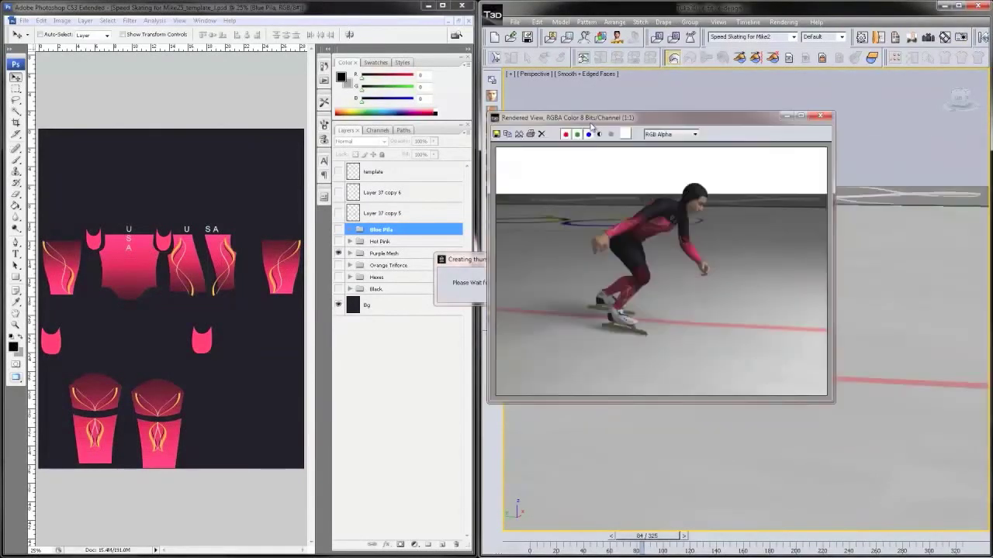
pyautogui.doubleClick(591, 119)
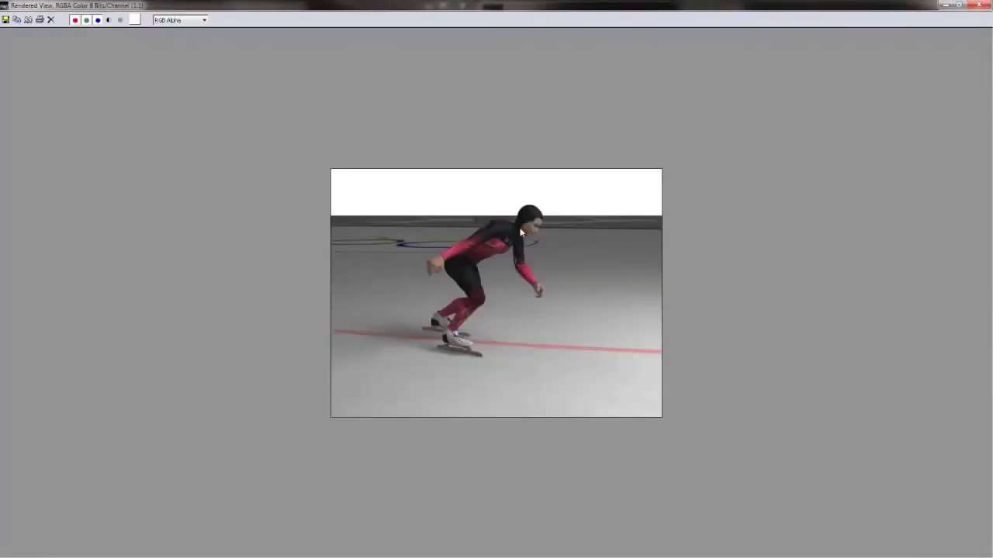
pyautogui.scroll(2, 514, 273)
pyautogui.scroll(-1, 515, 283)
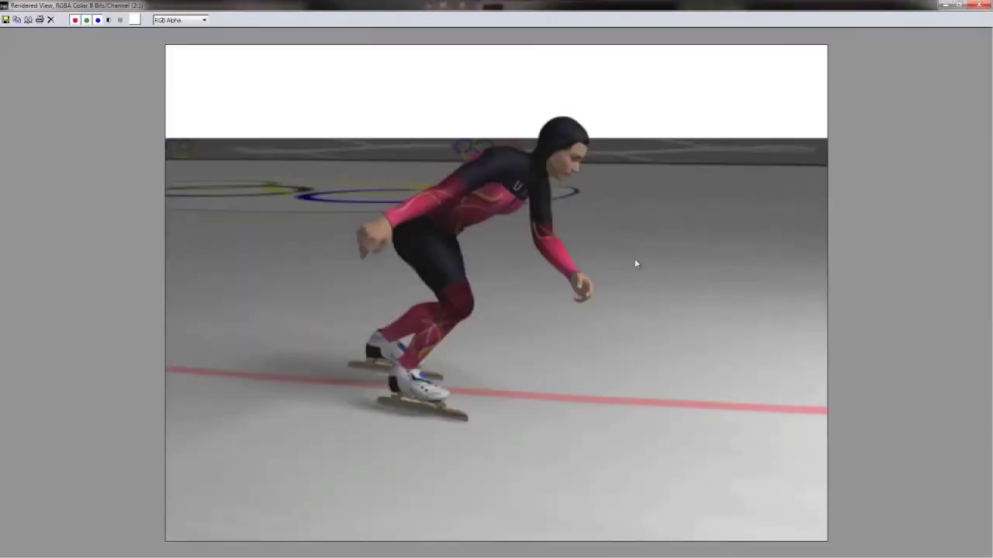